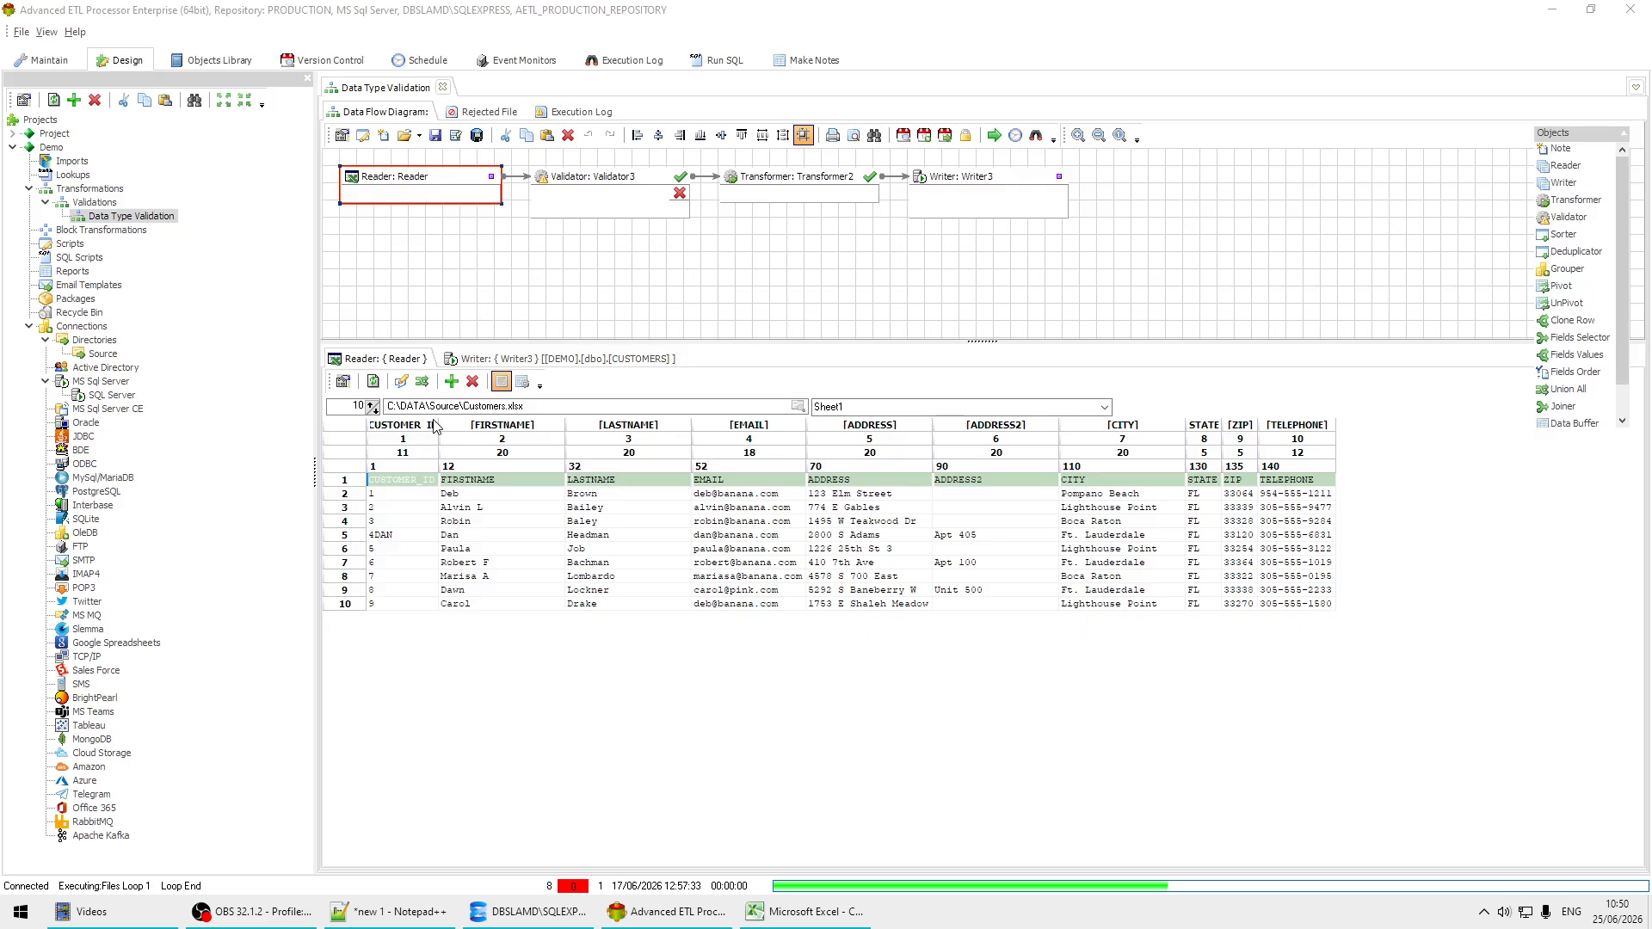
Step: Widen the CUSTOMER_ID column in the reader's Customers.xlsx preview and examine the customer ID values for non-numeric entries
left_click_drag(441, 420, 490, 421)
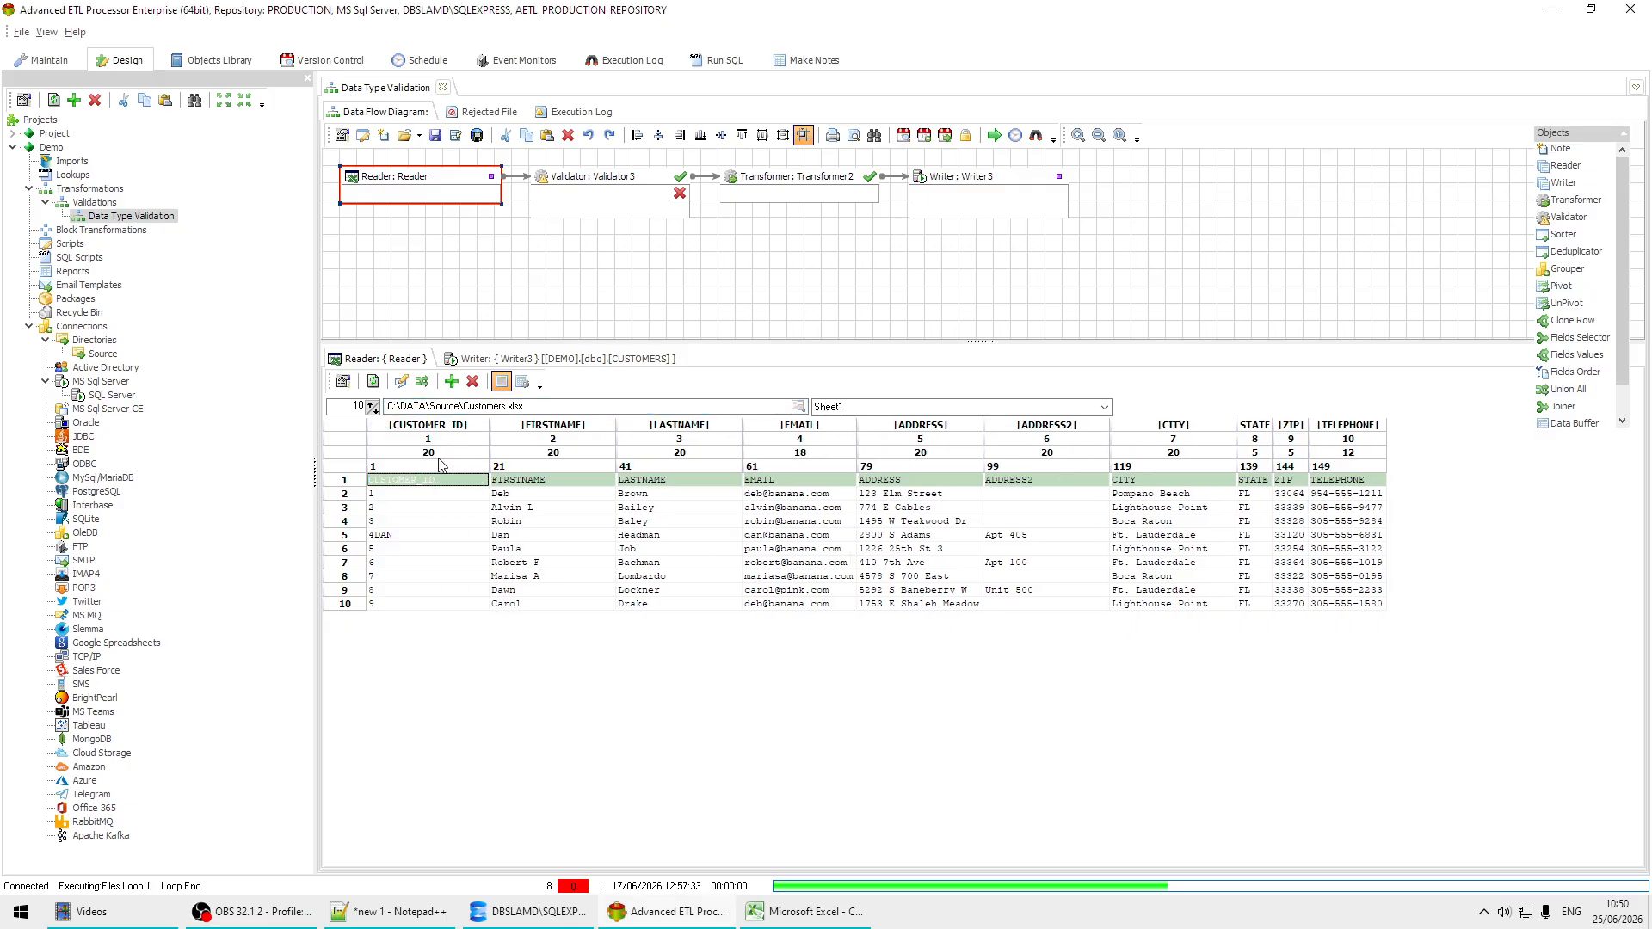
left_click(400, 535)
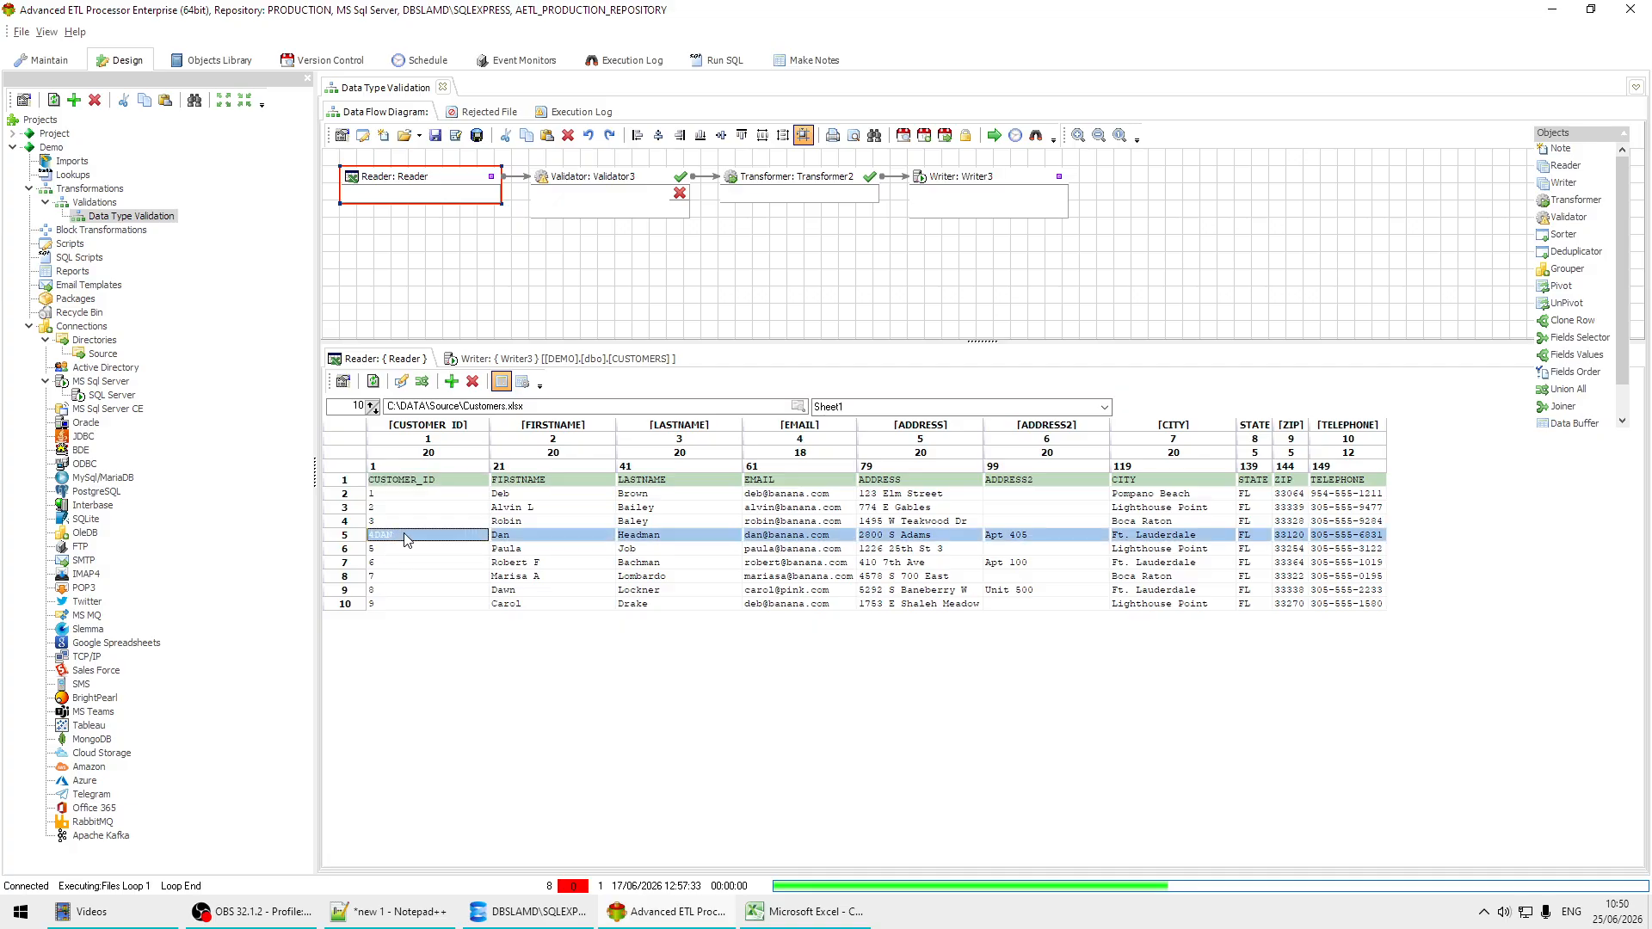
left_click(401, 563)
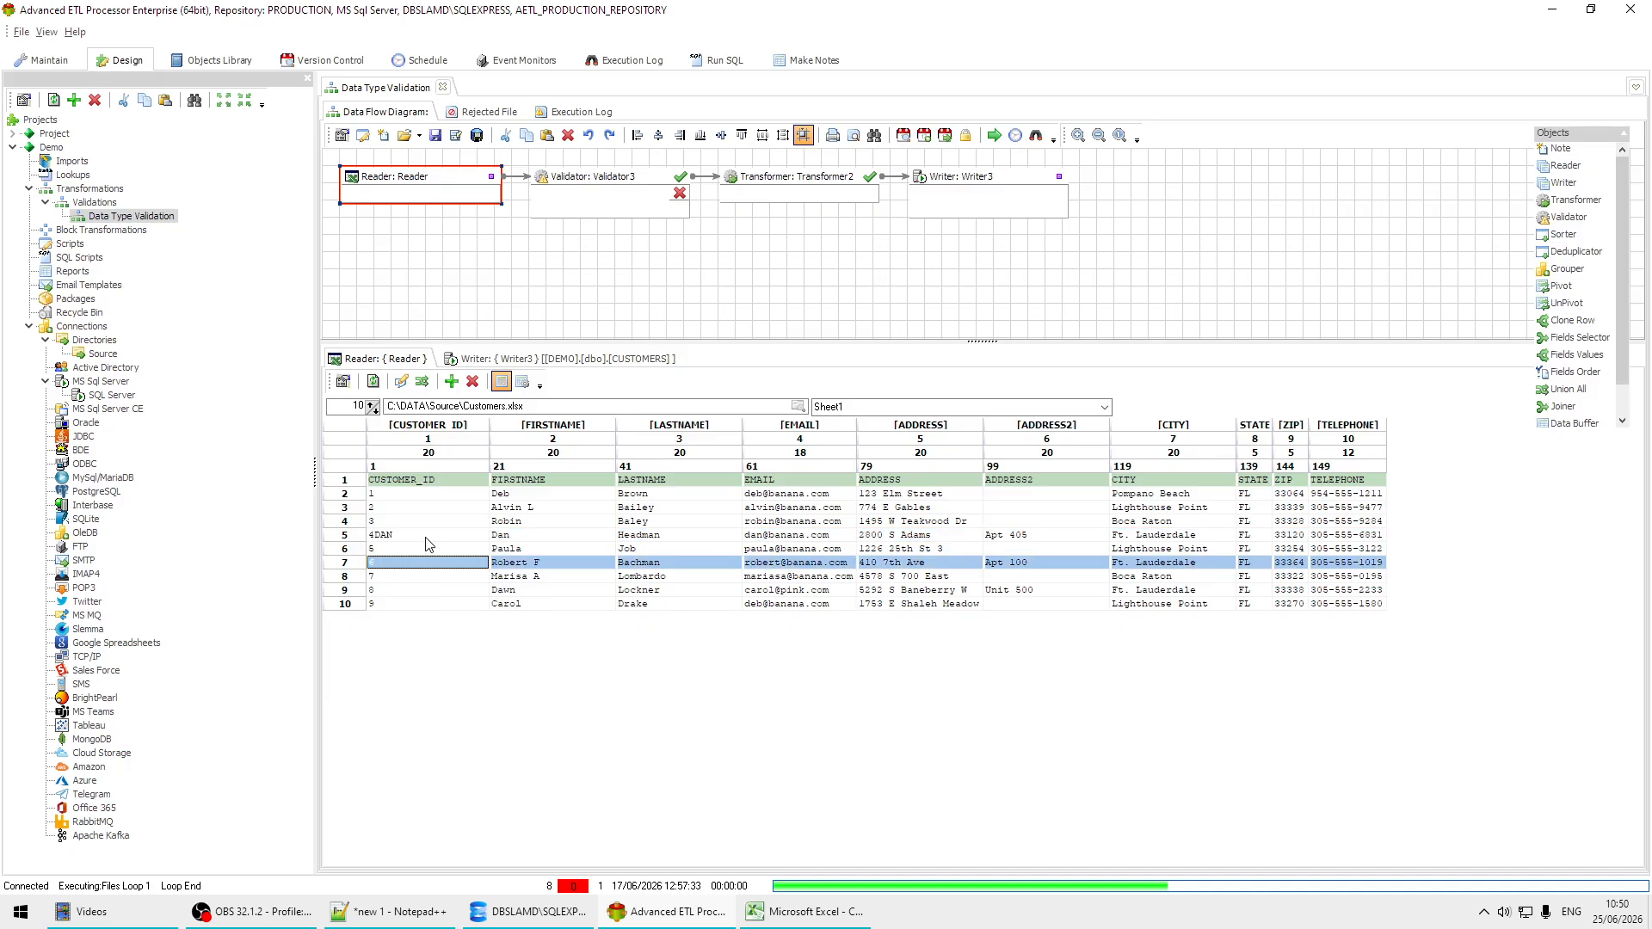
left_click(413, 540)
left_click(428, 513)
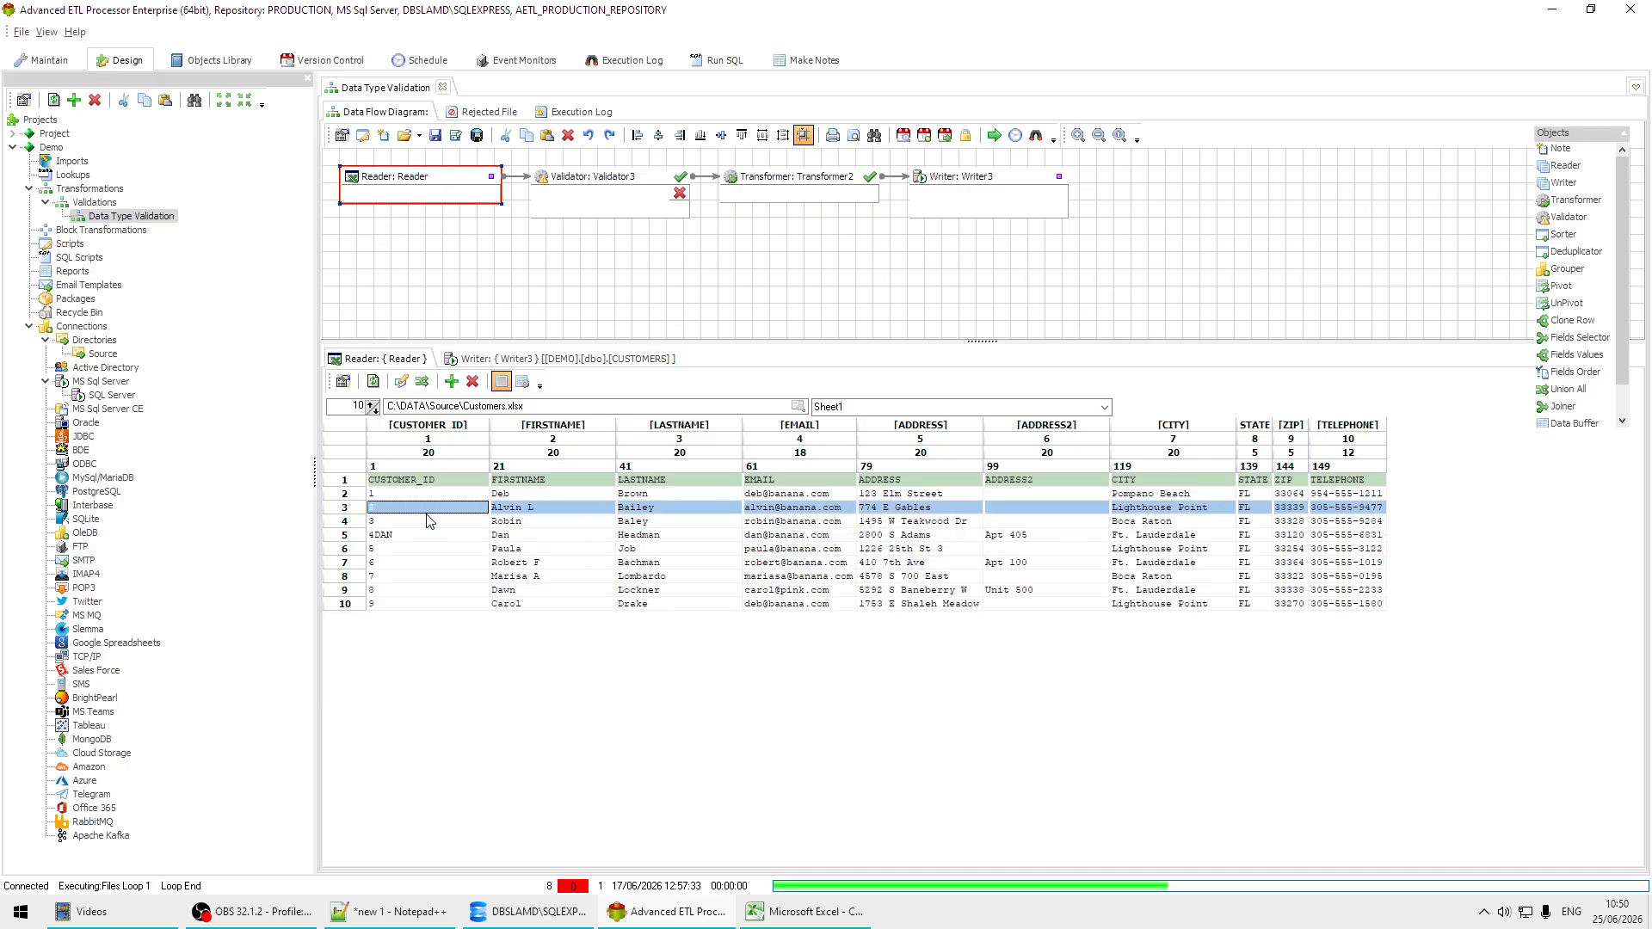
left_click(403, 536)
left_click(402, 522)
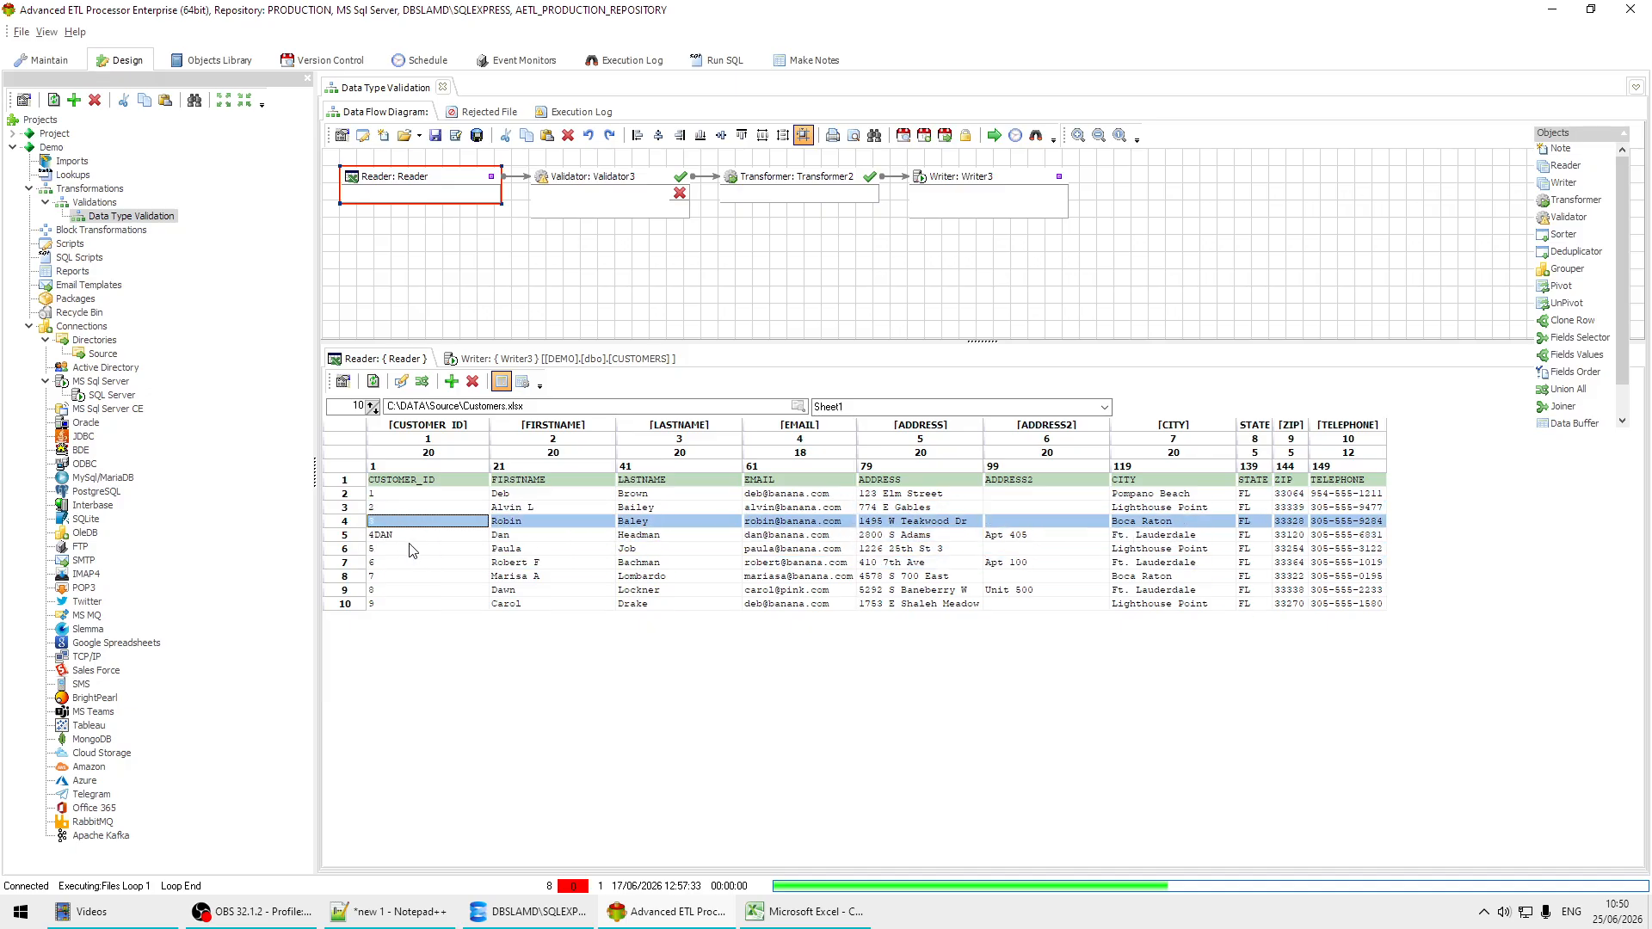
left_click(410, 541)
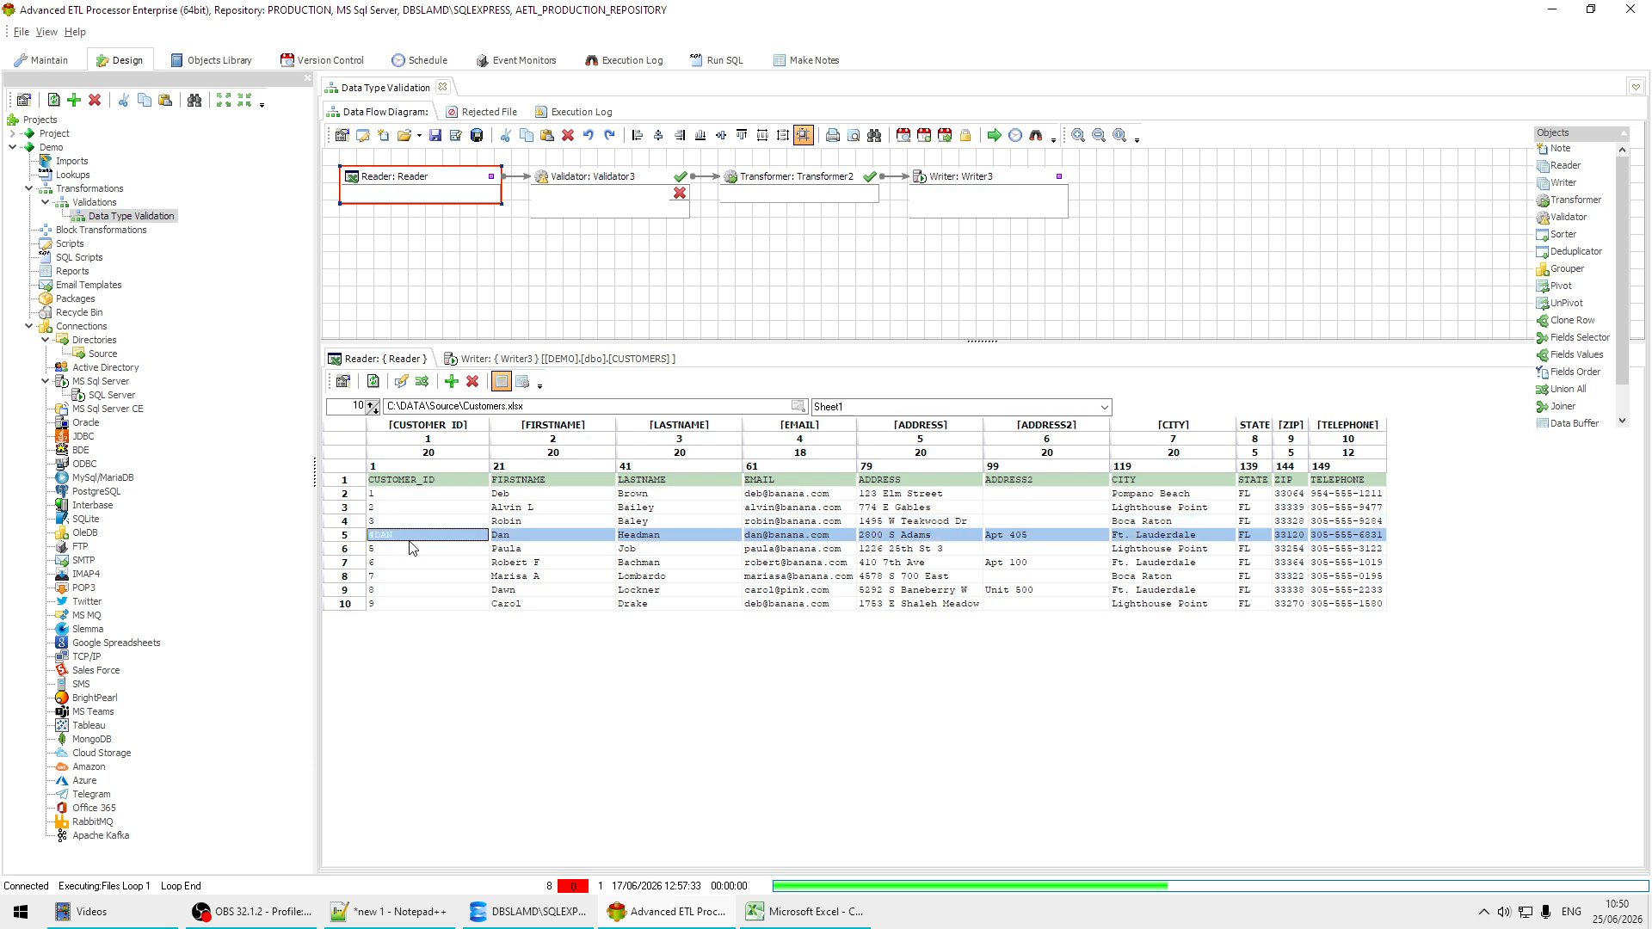
Step: Check the data type of the CUSTOMER_ID field in the writer's target CUSTOMERS table
left_click(623, 359)
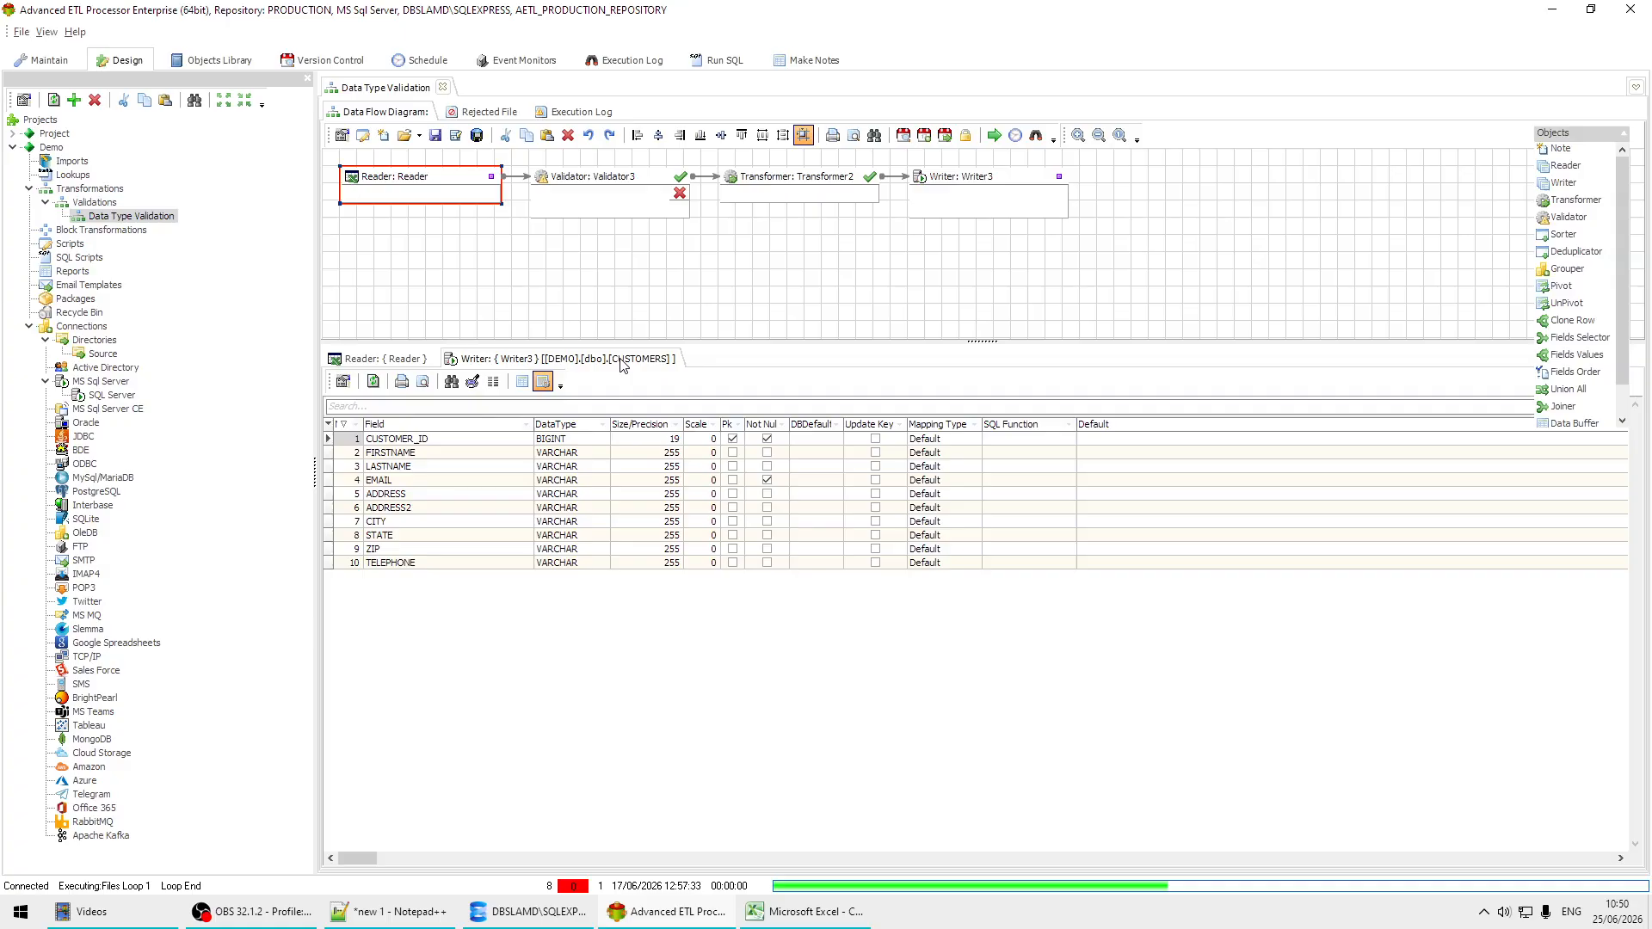
left_click(473, 455)
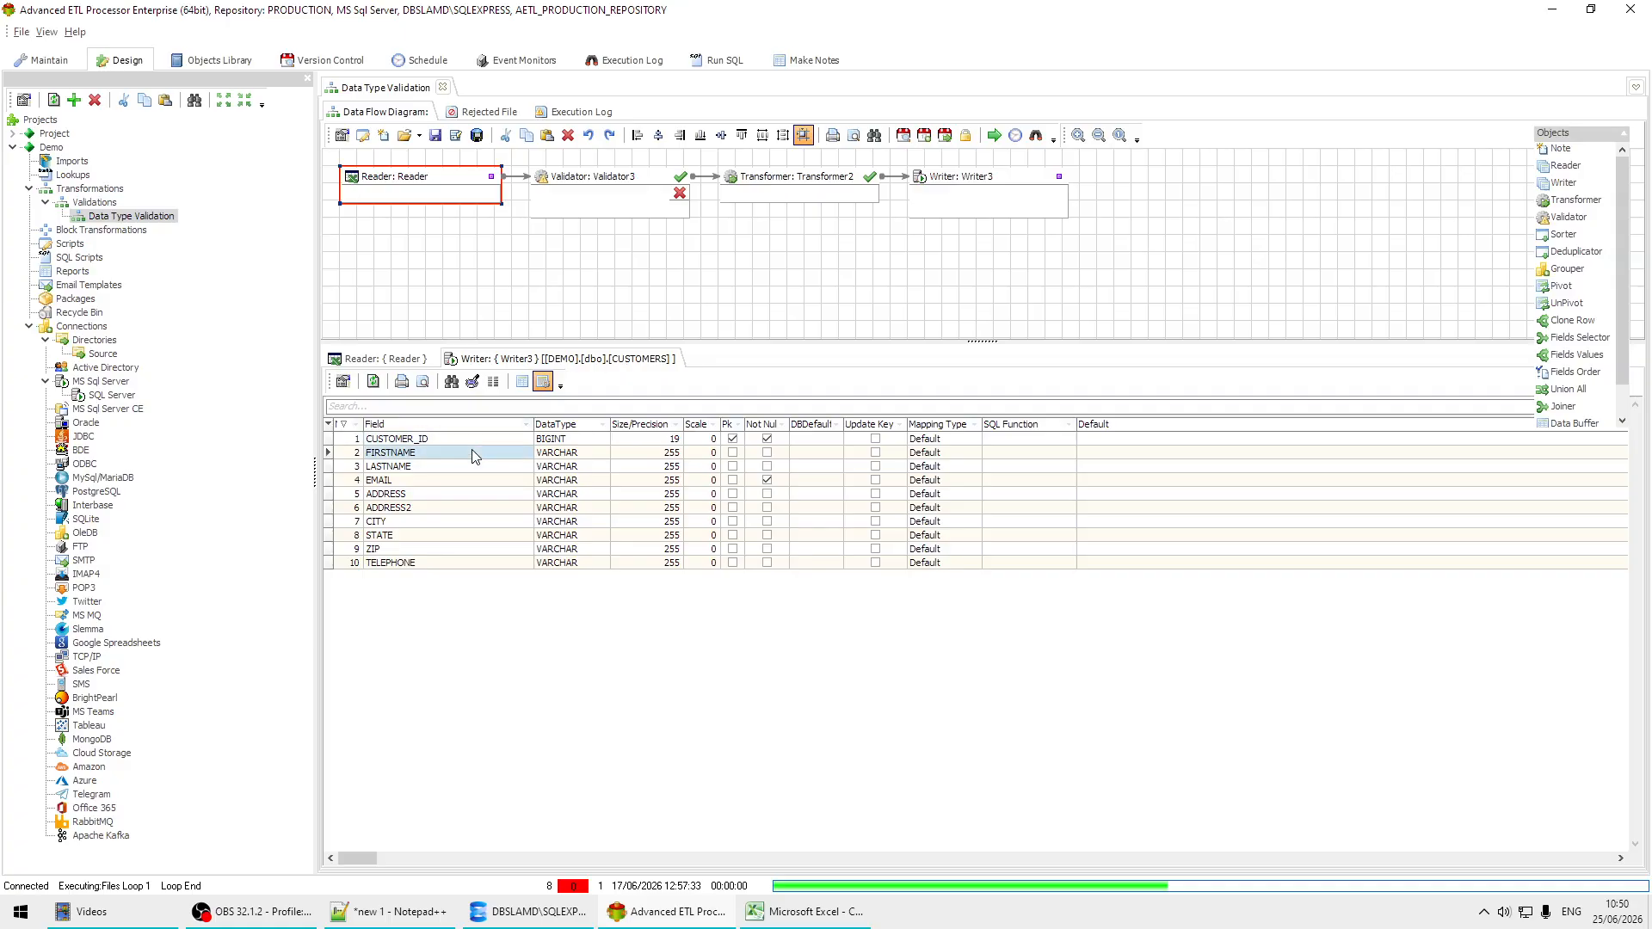
left_click(479, 442)
left_click(565, 442)
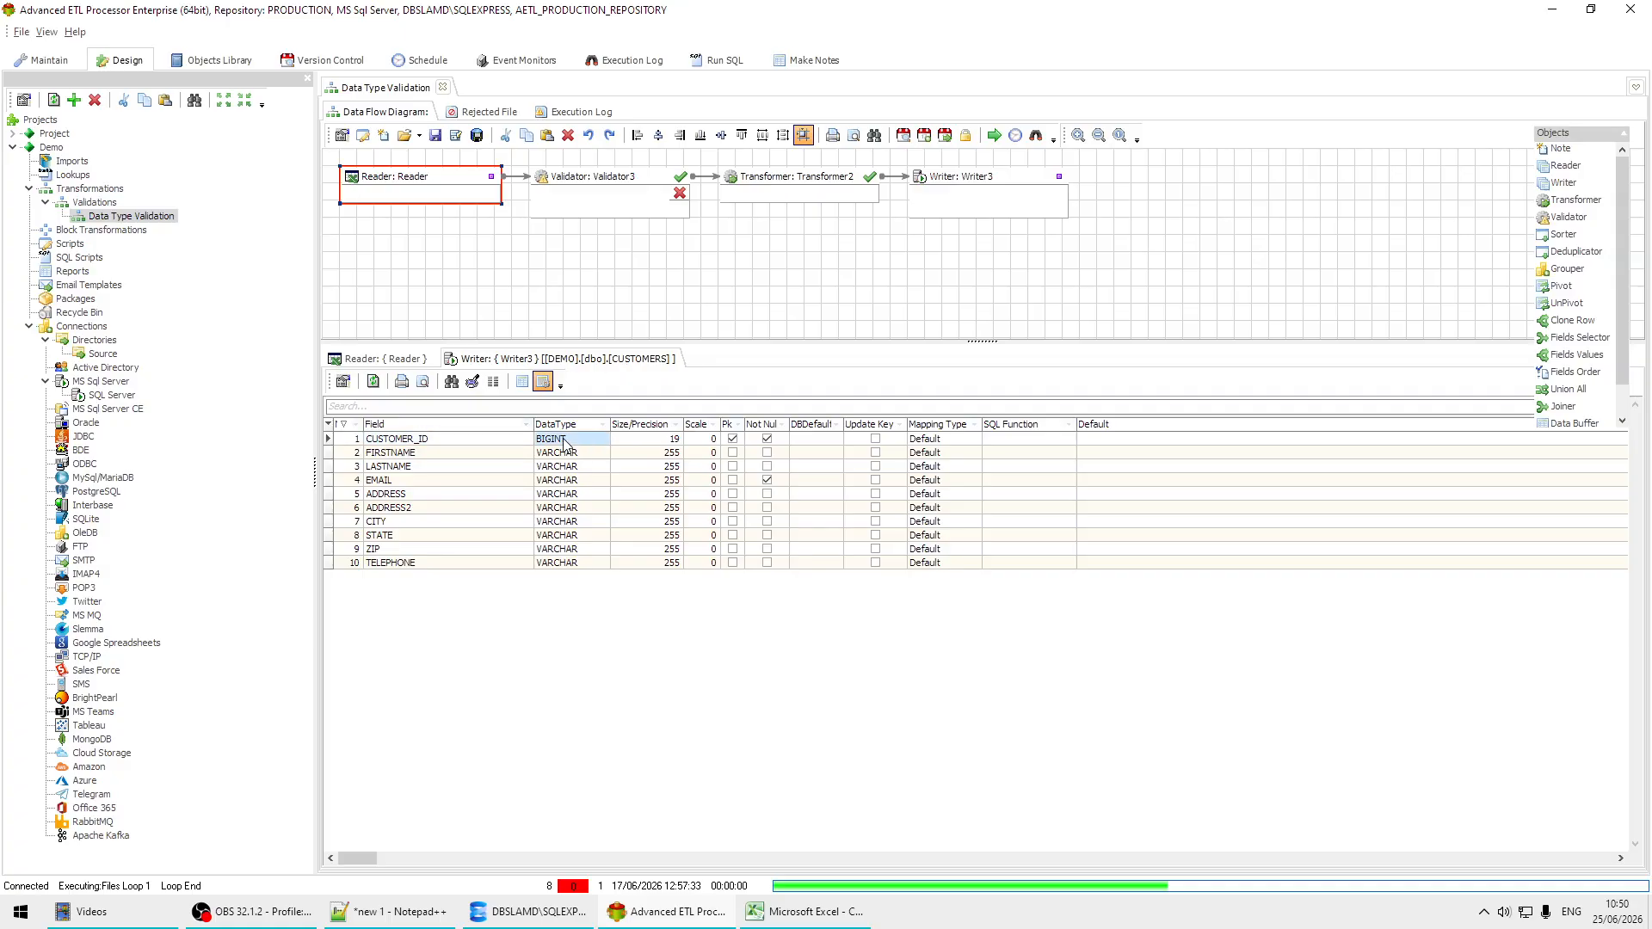
left_click(572, 453)
left_click(573, 440)
Step: Run the Data Type Validation transformation without any validation rule and close its execution log
left_click(411, 359)
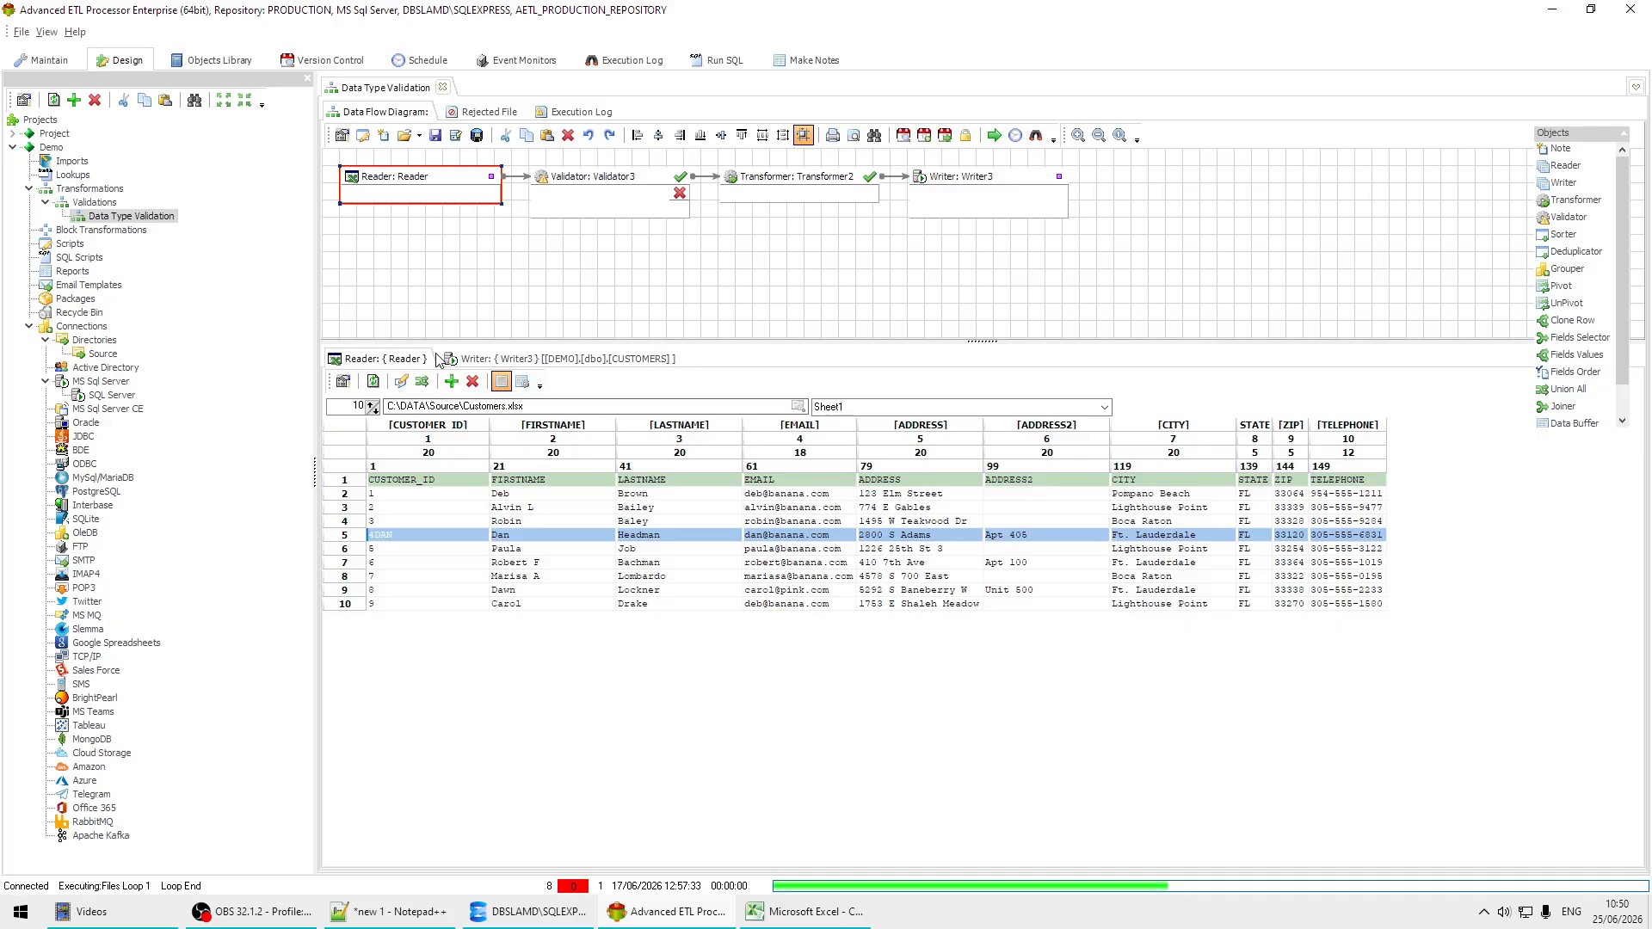
left_click(994, 136)
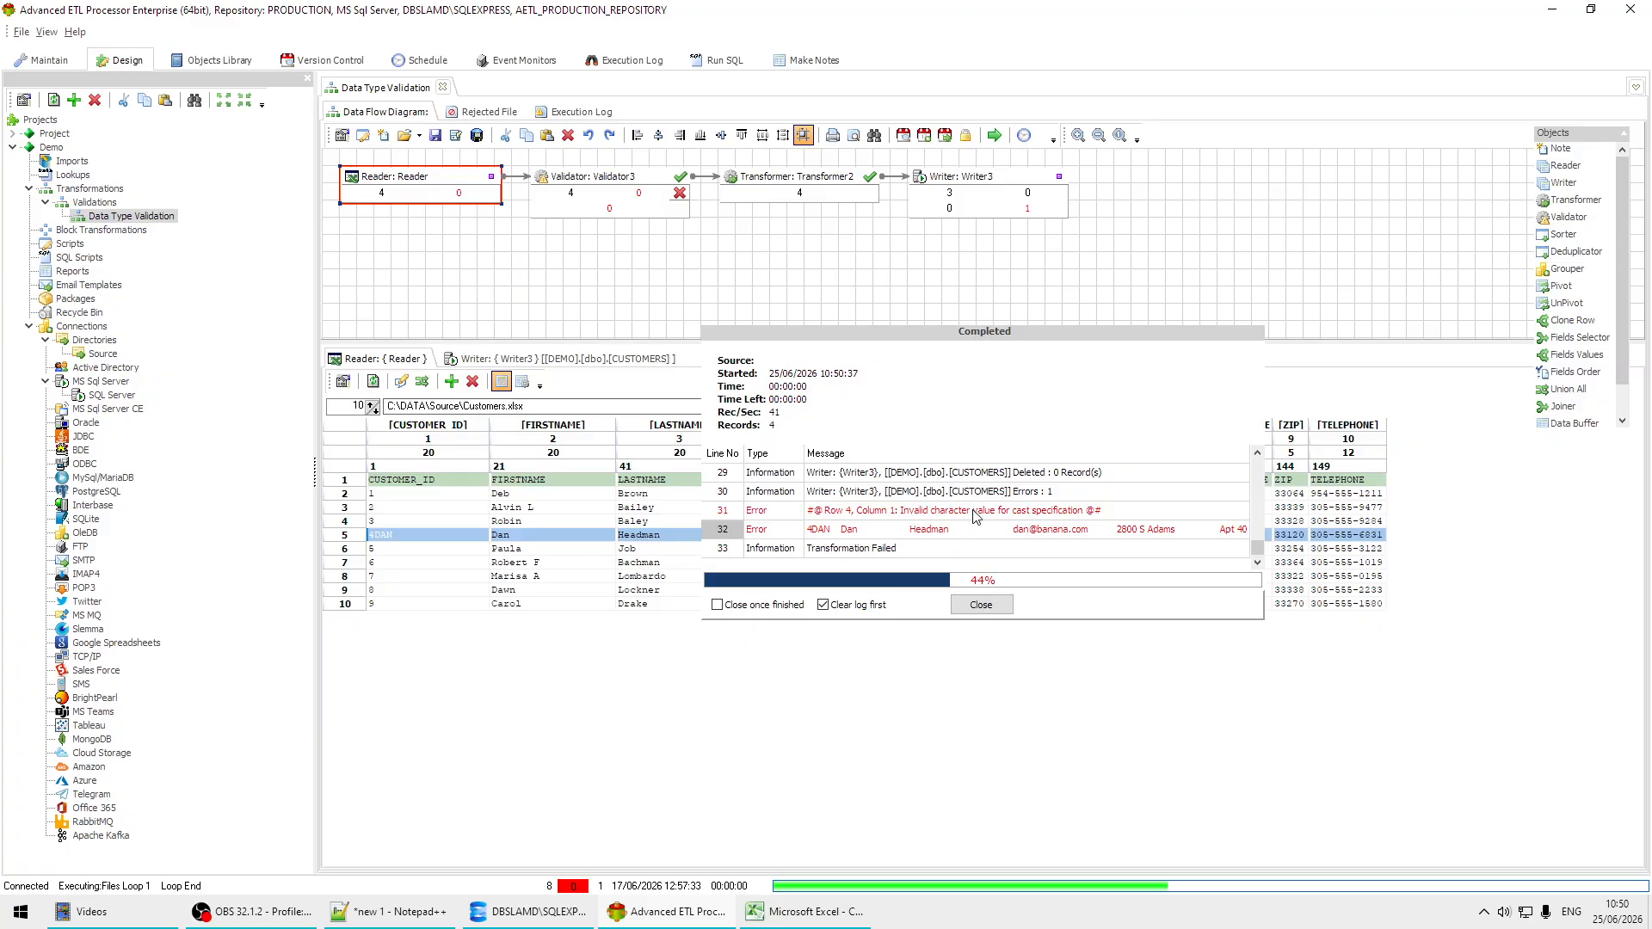
left_click(981, 605)
Step: Load the rows written to the CUSTOMERS table and compare them with the source row containing the non-numeric customer ID
left_click(1008, 195)
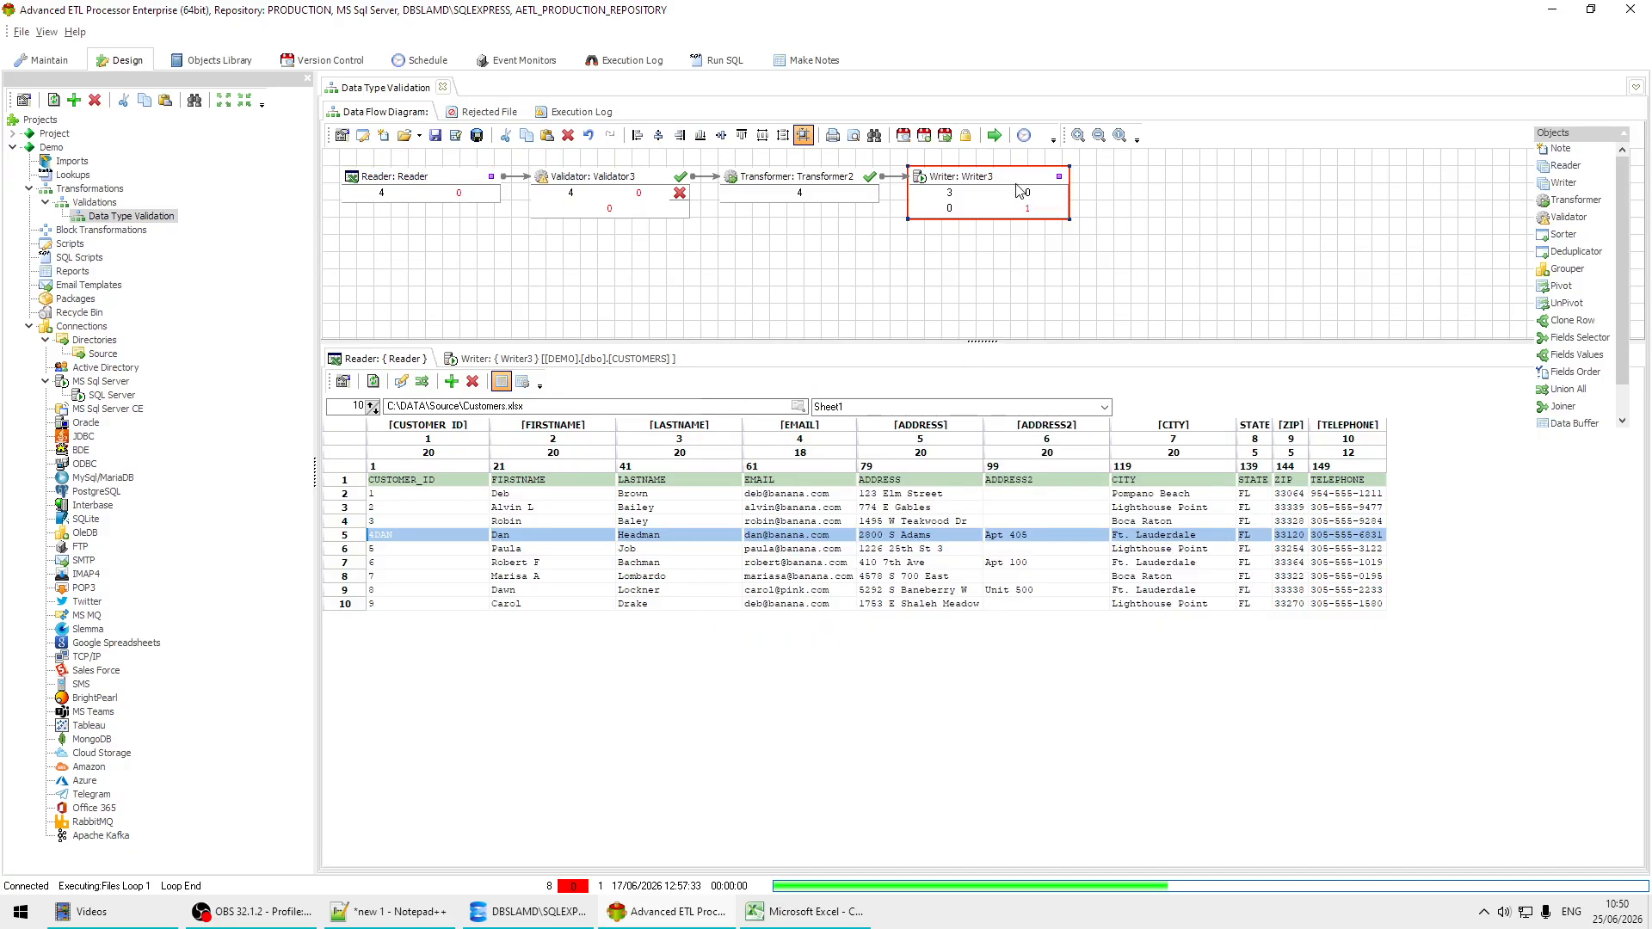
left_click(625, 360)
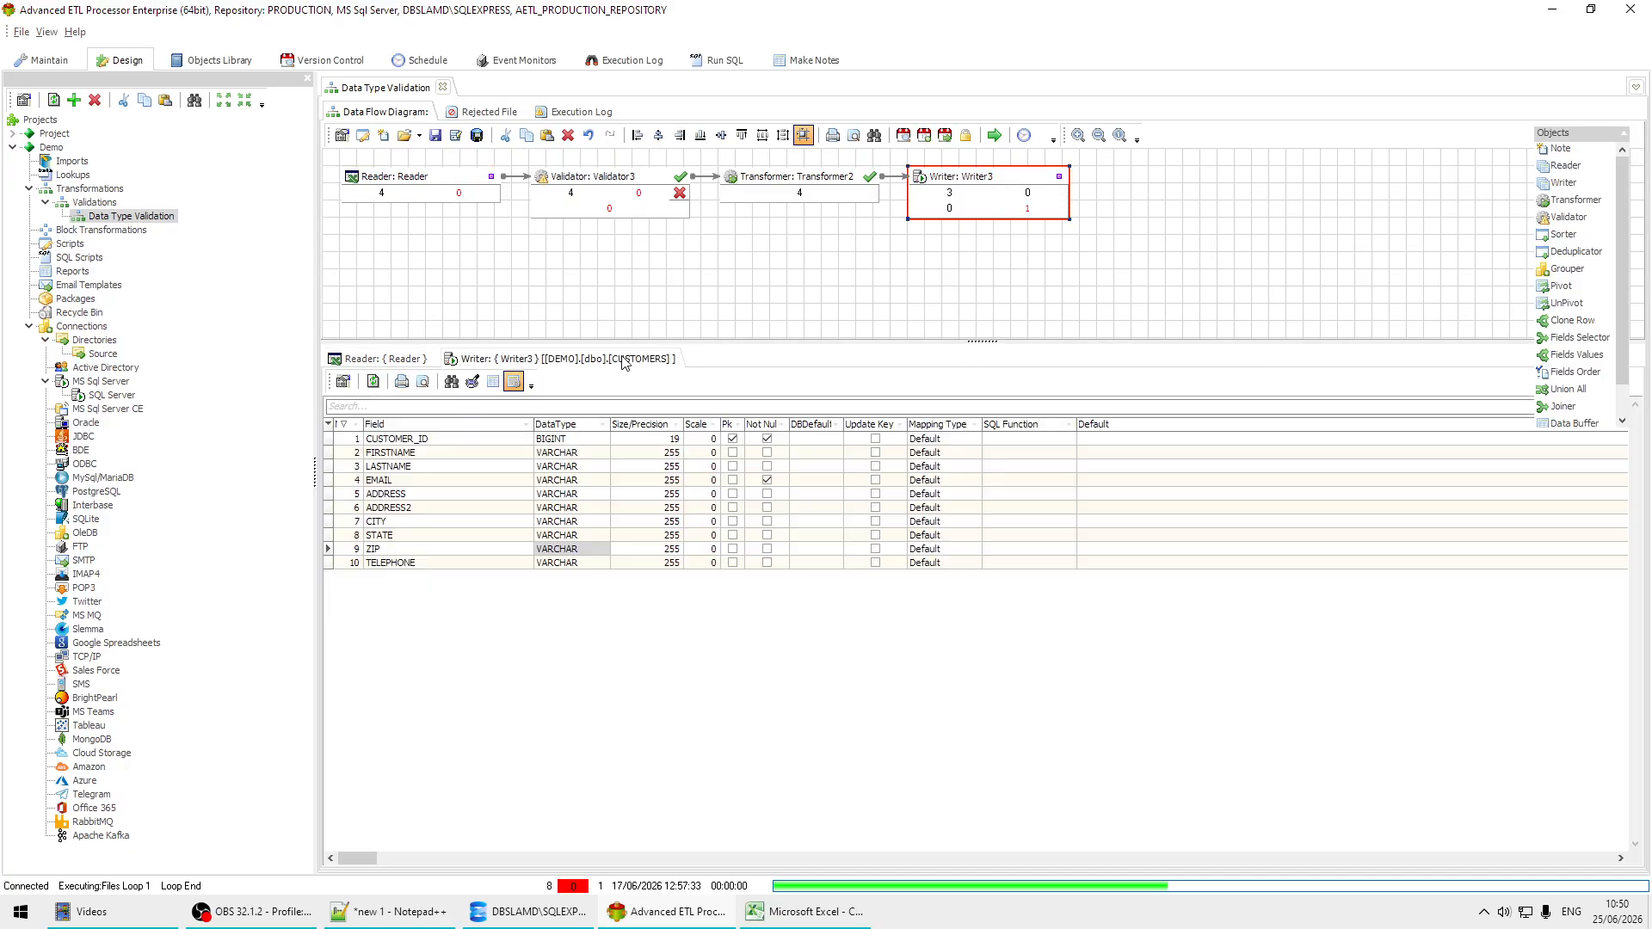
left_click(493, 382)
left_click(373, 383)
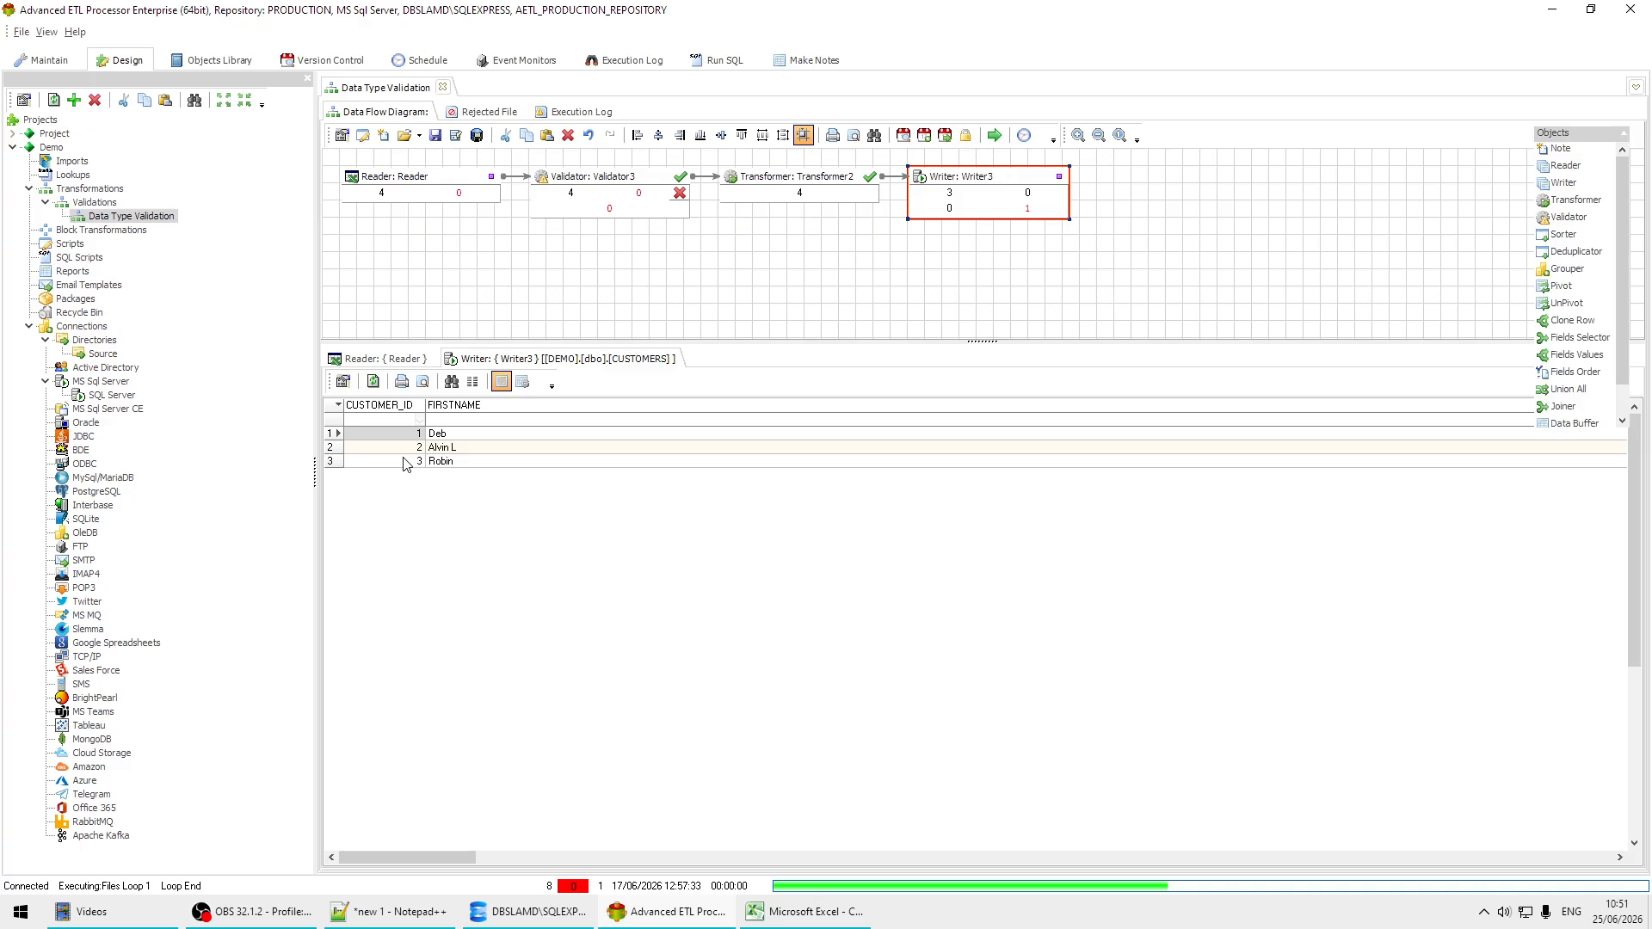
left_click(404, 360)
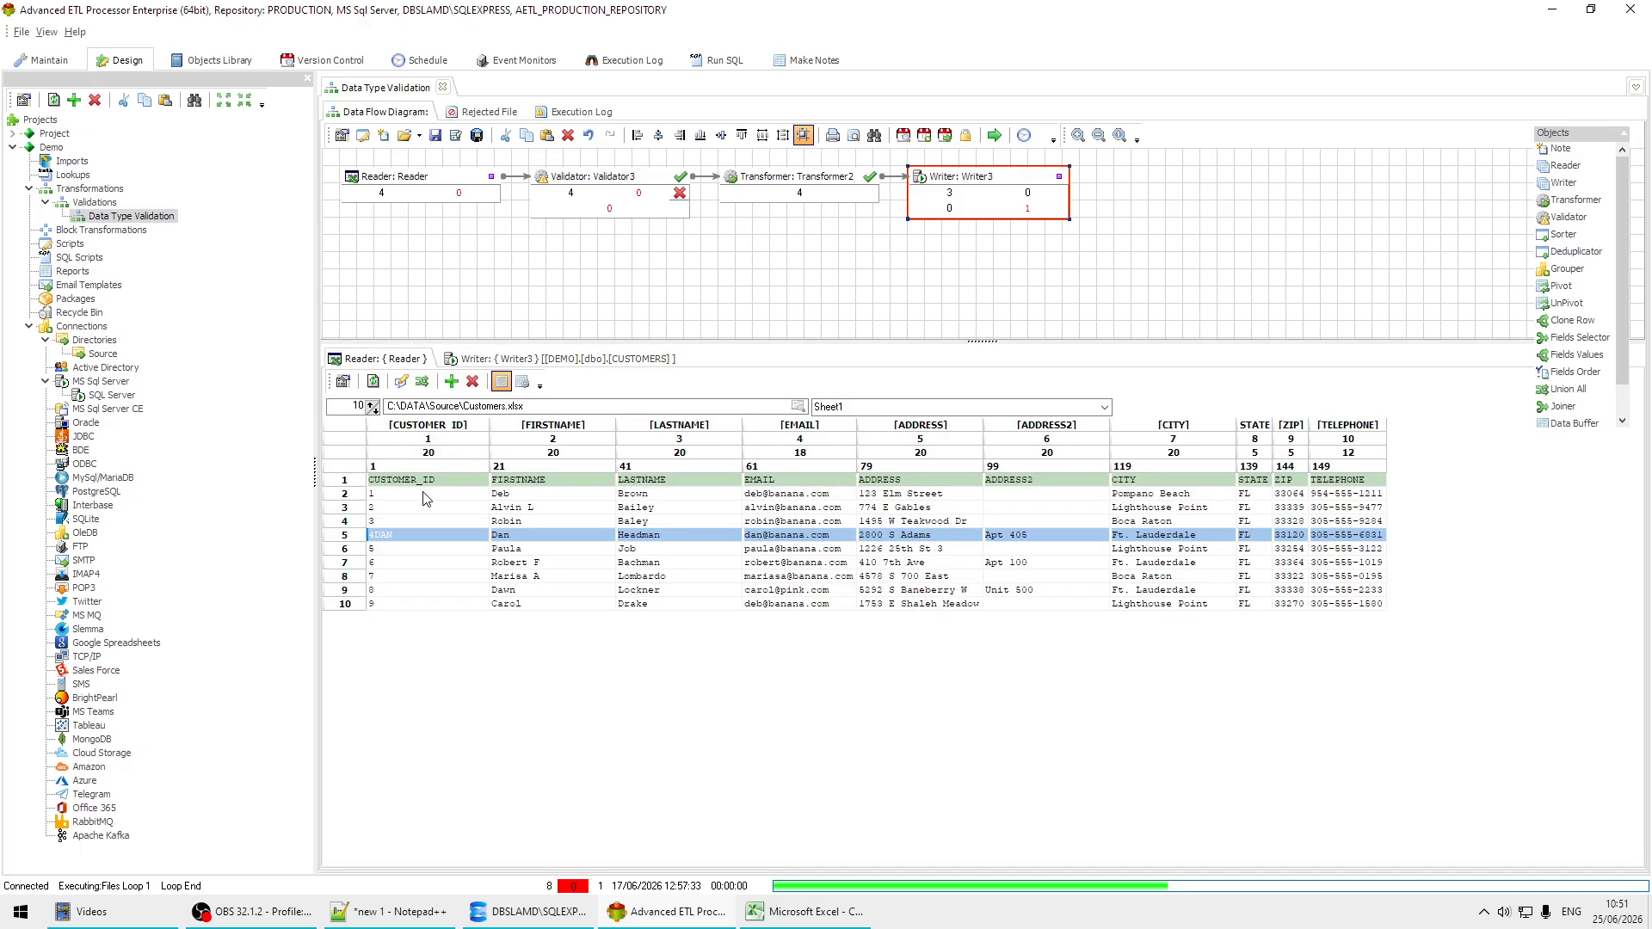
left_click(392, 538)
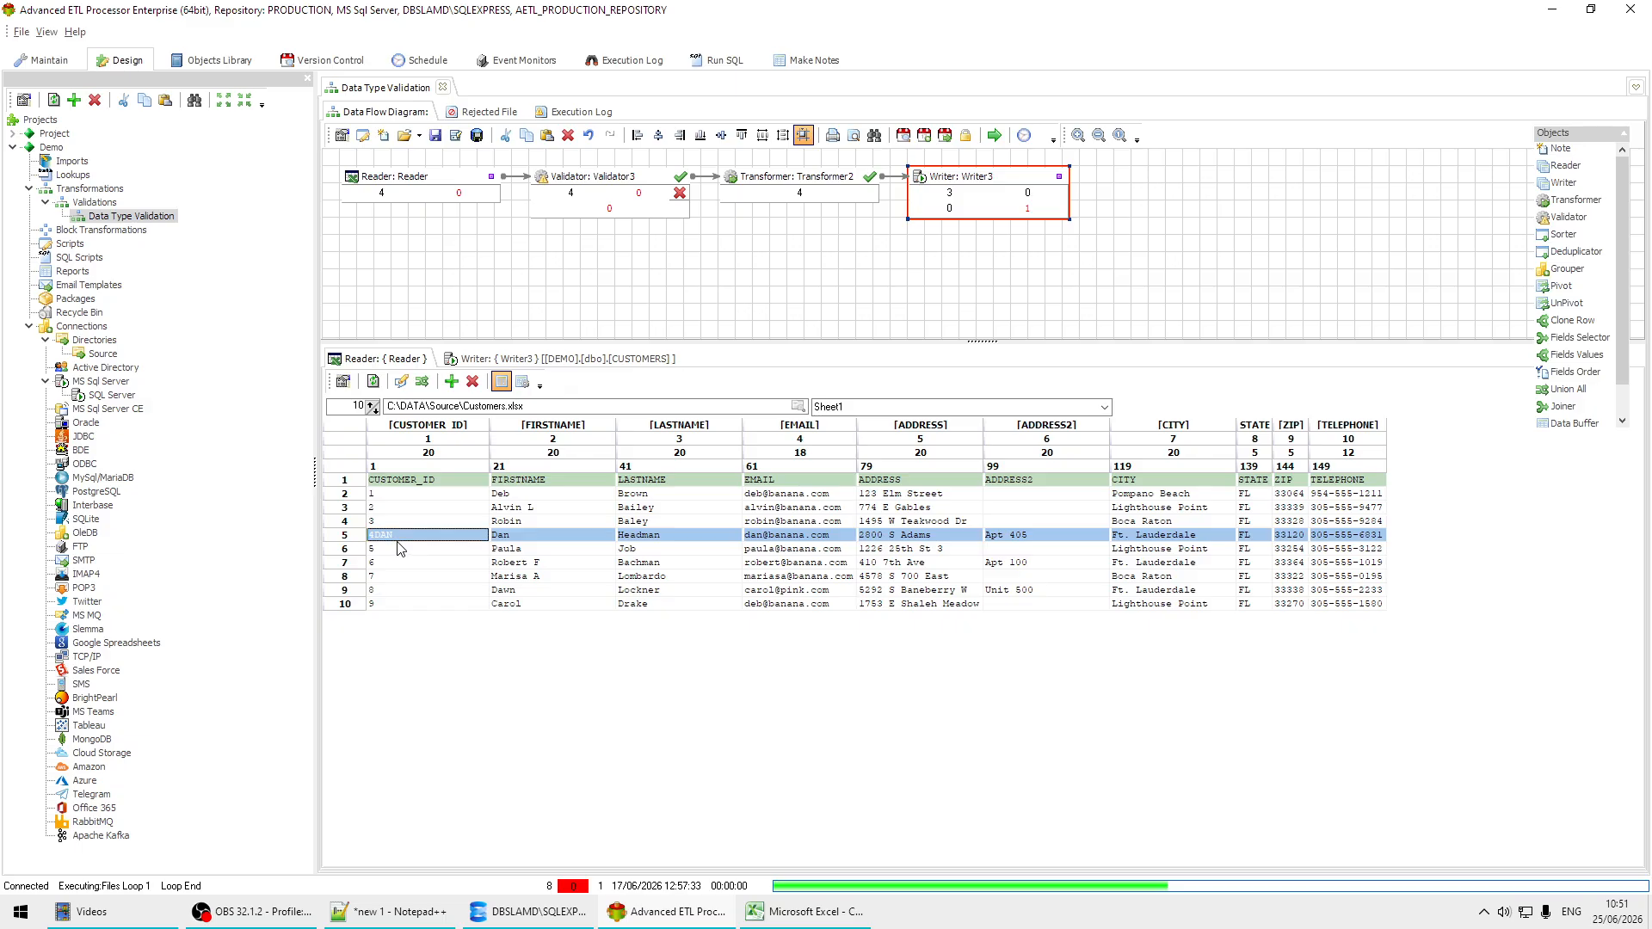
Step: Open the validation editor of Validator3 and look through the available validation functions
left_click(634, 186)
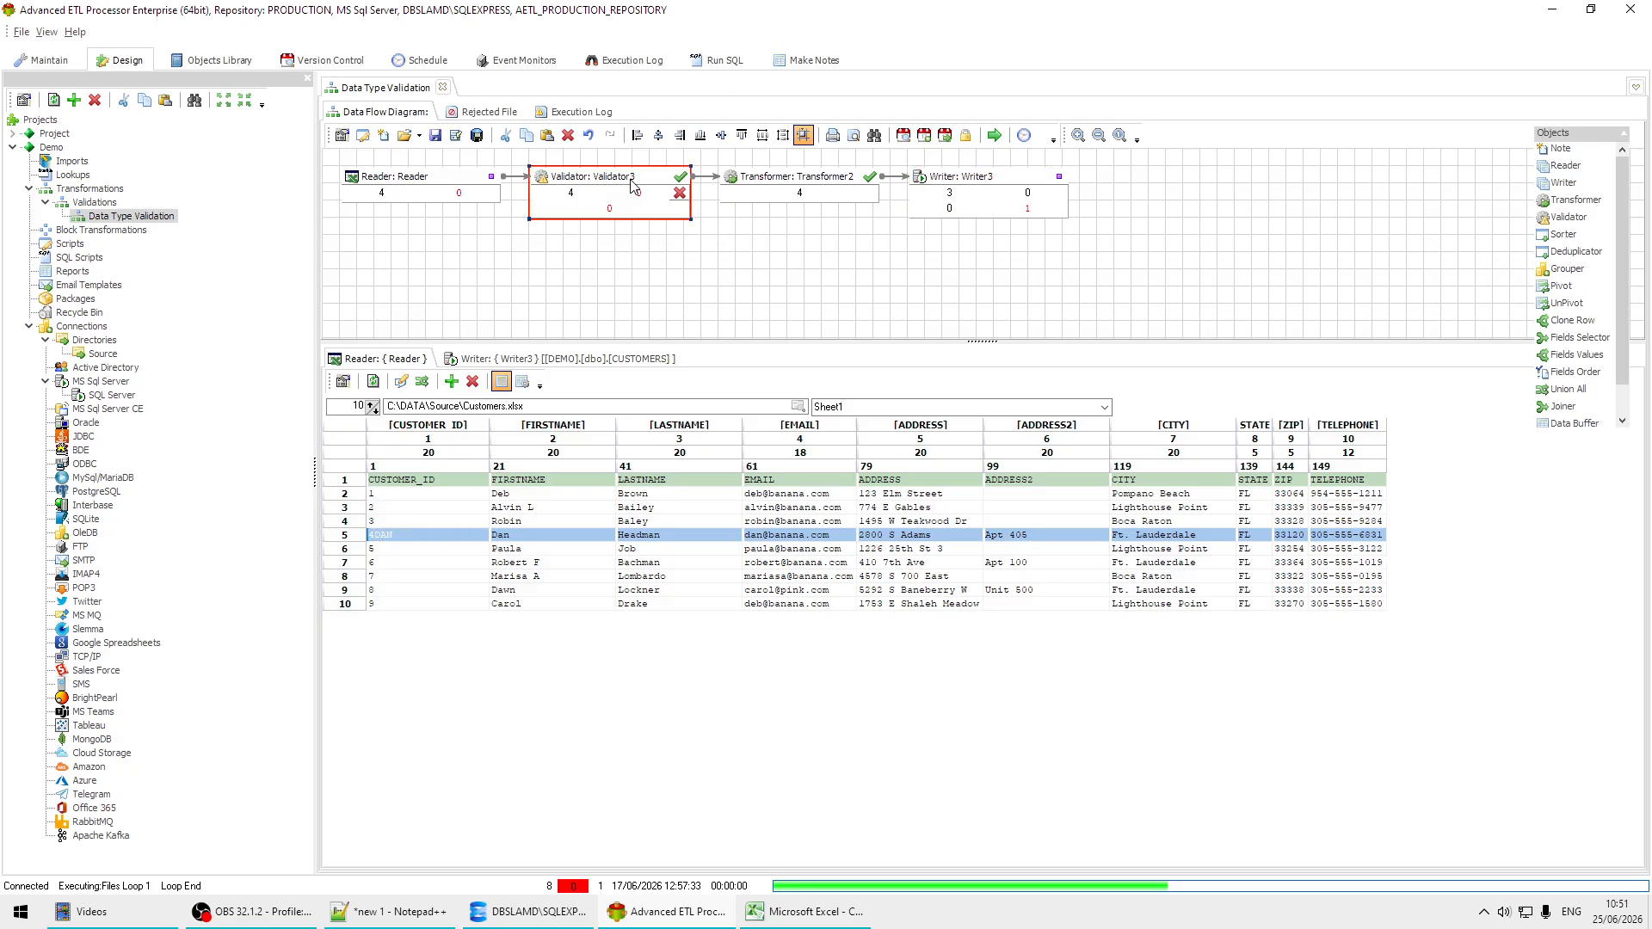
double_click(633, 186)
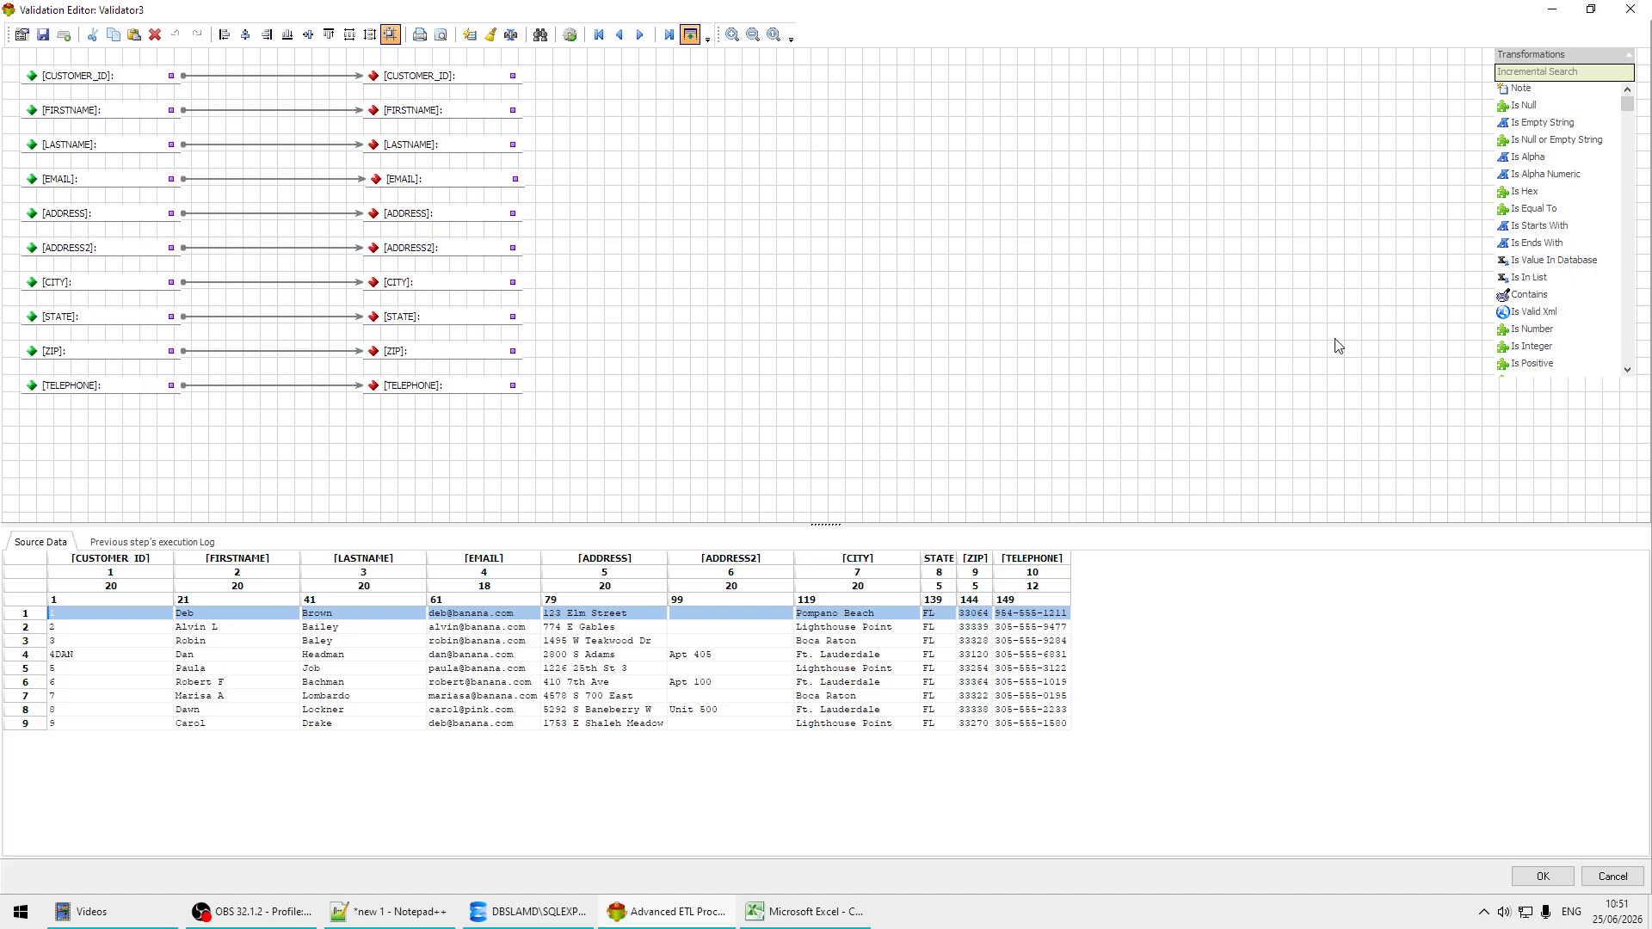
left_click(1530, 331)
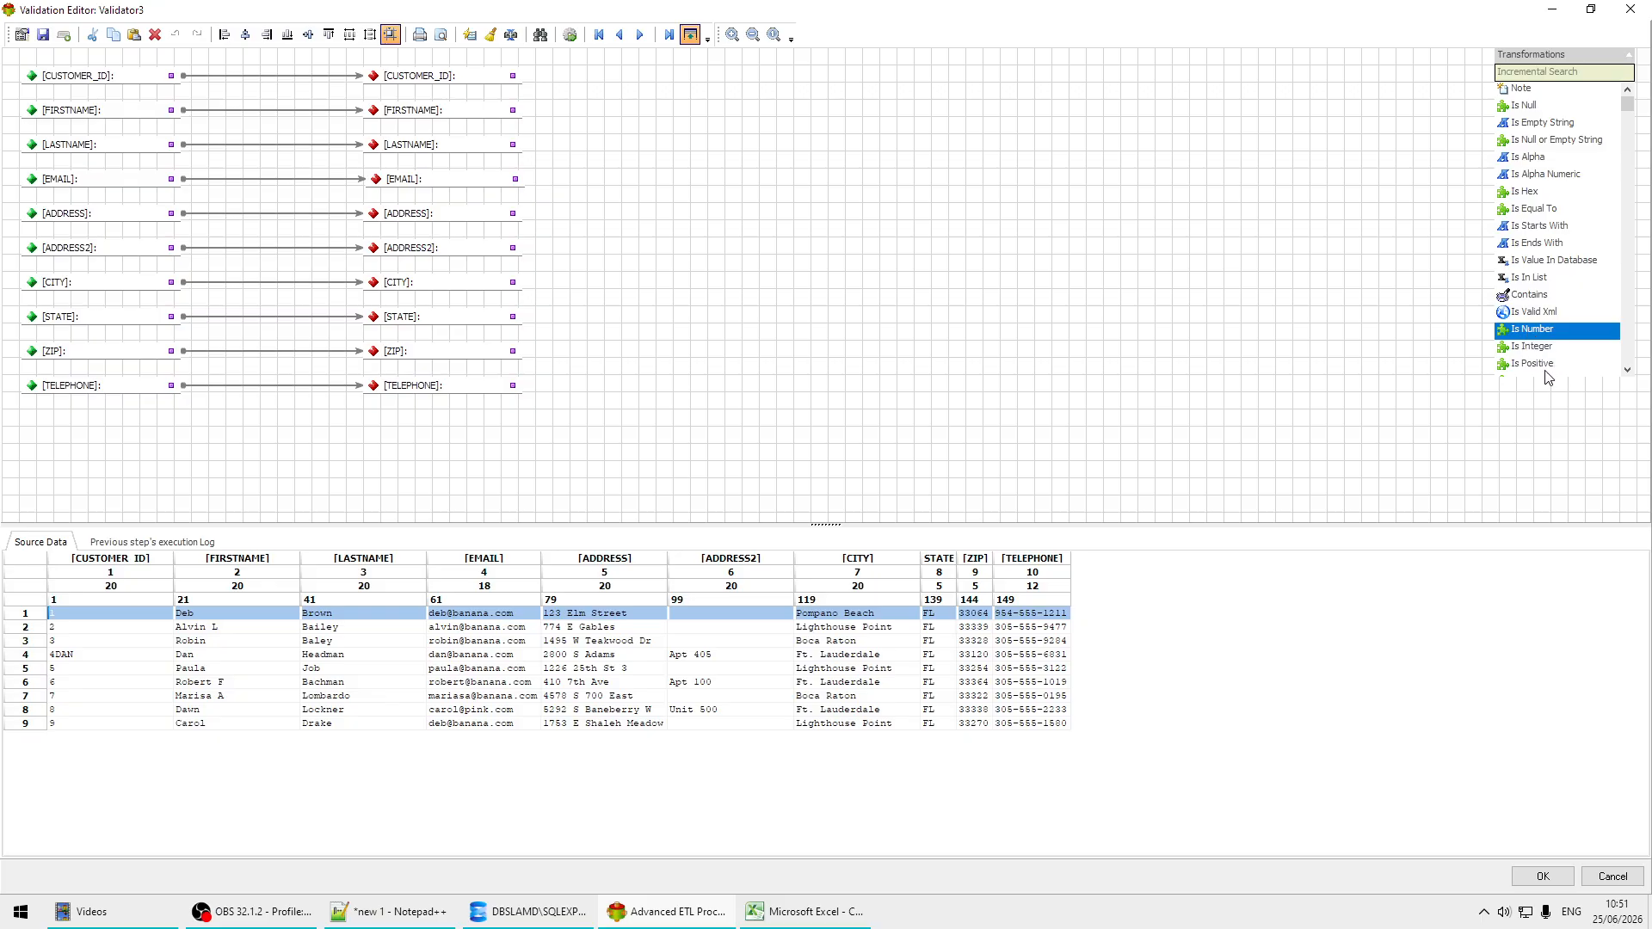
left_click(1540, 364)
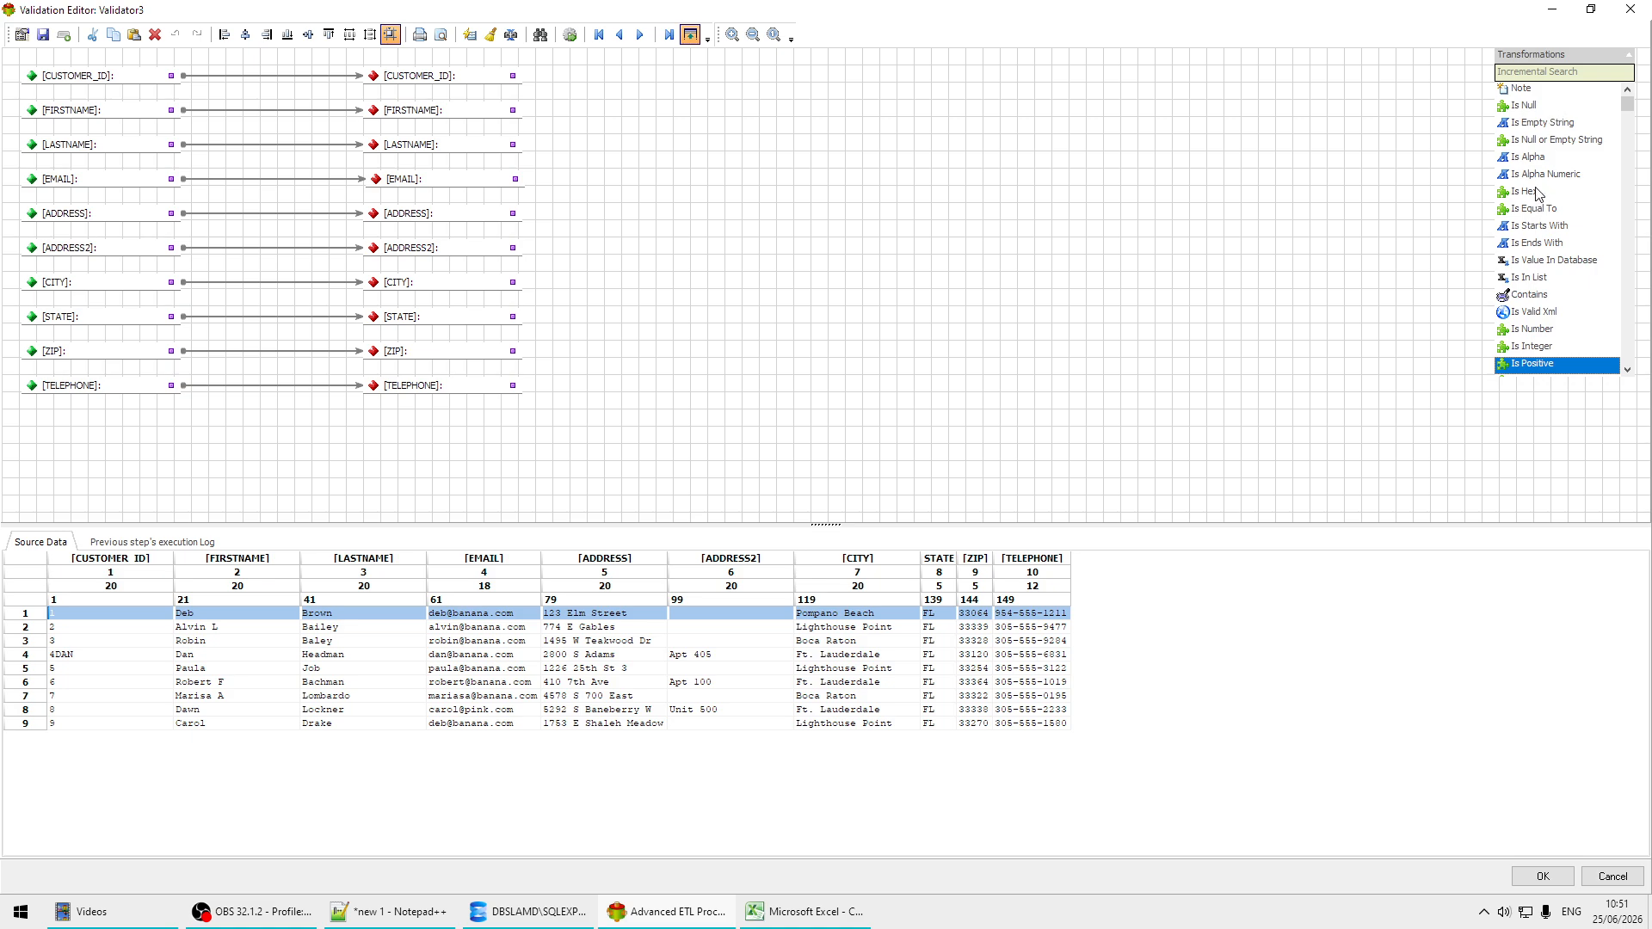
left_click(1549, 159)
left_click(1564, 209)
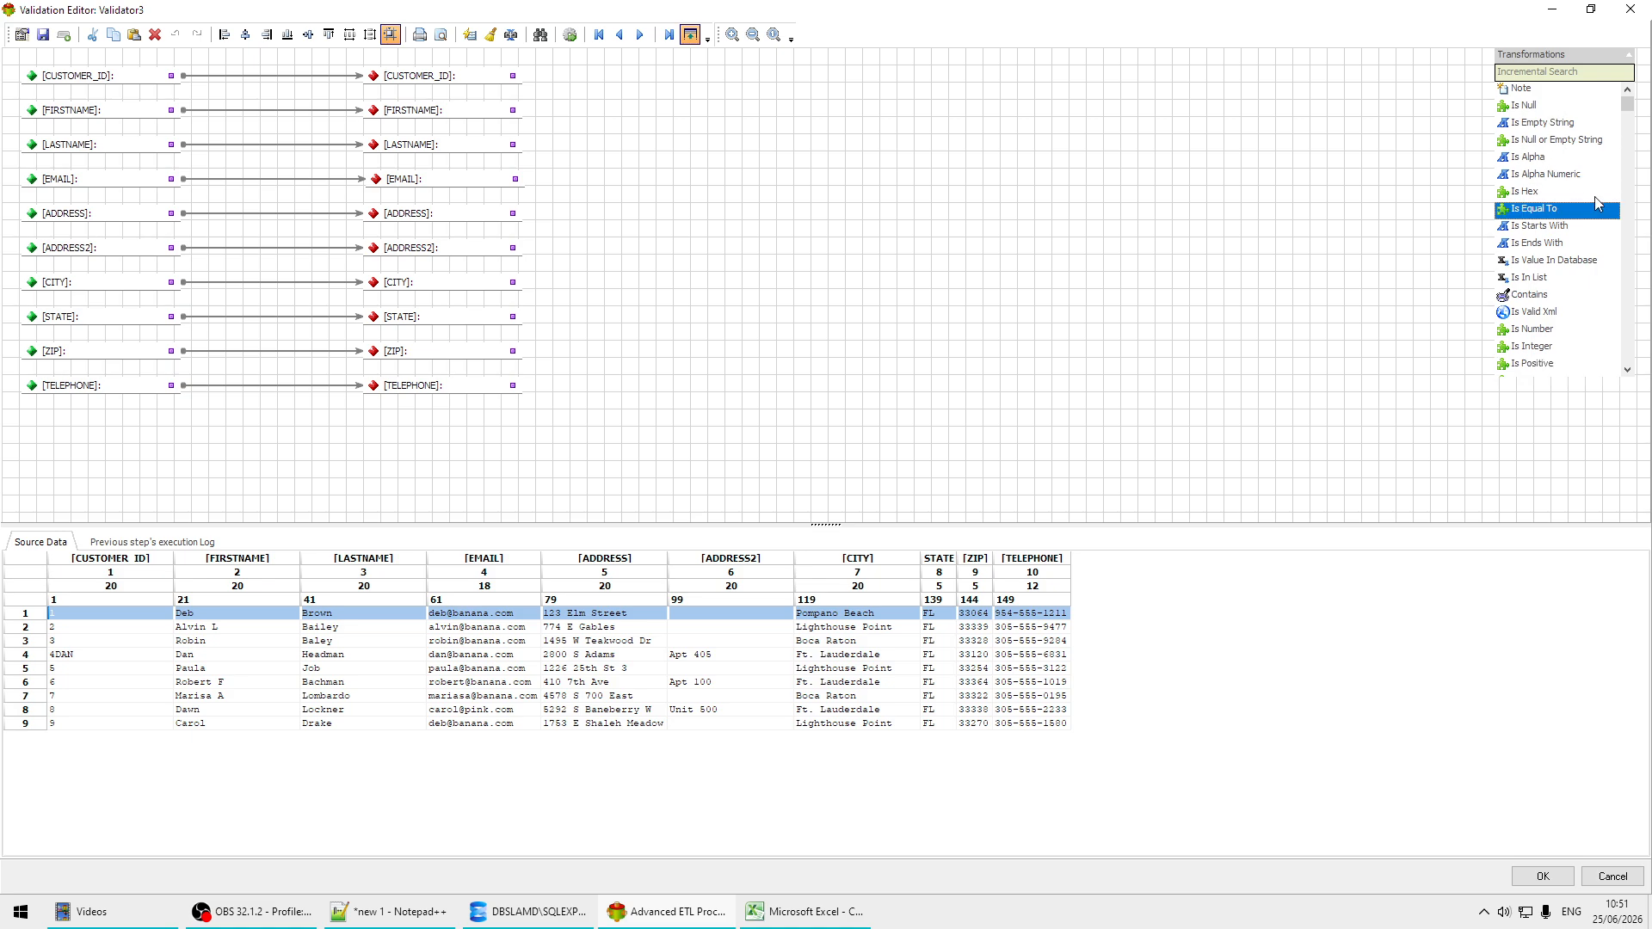
scroll(1594, 203, "down", 2)
scroll(1597, 203, "down", 3)
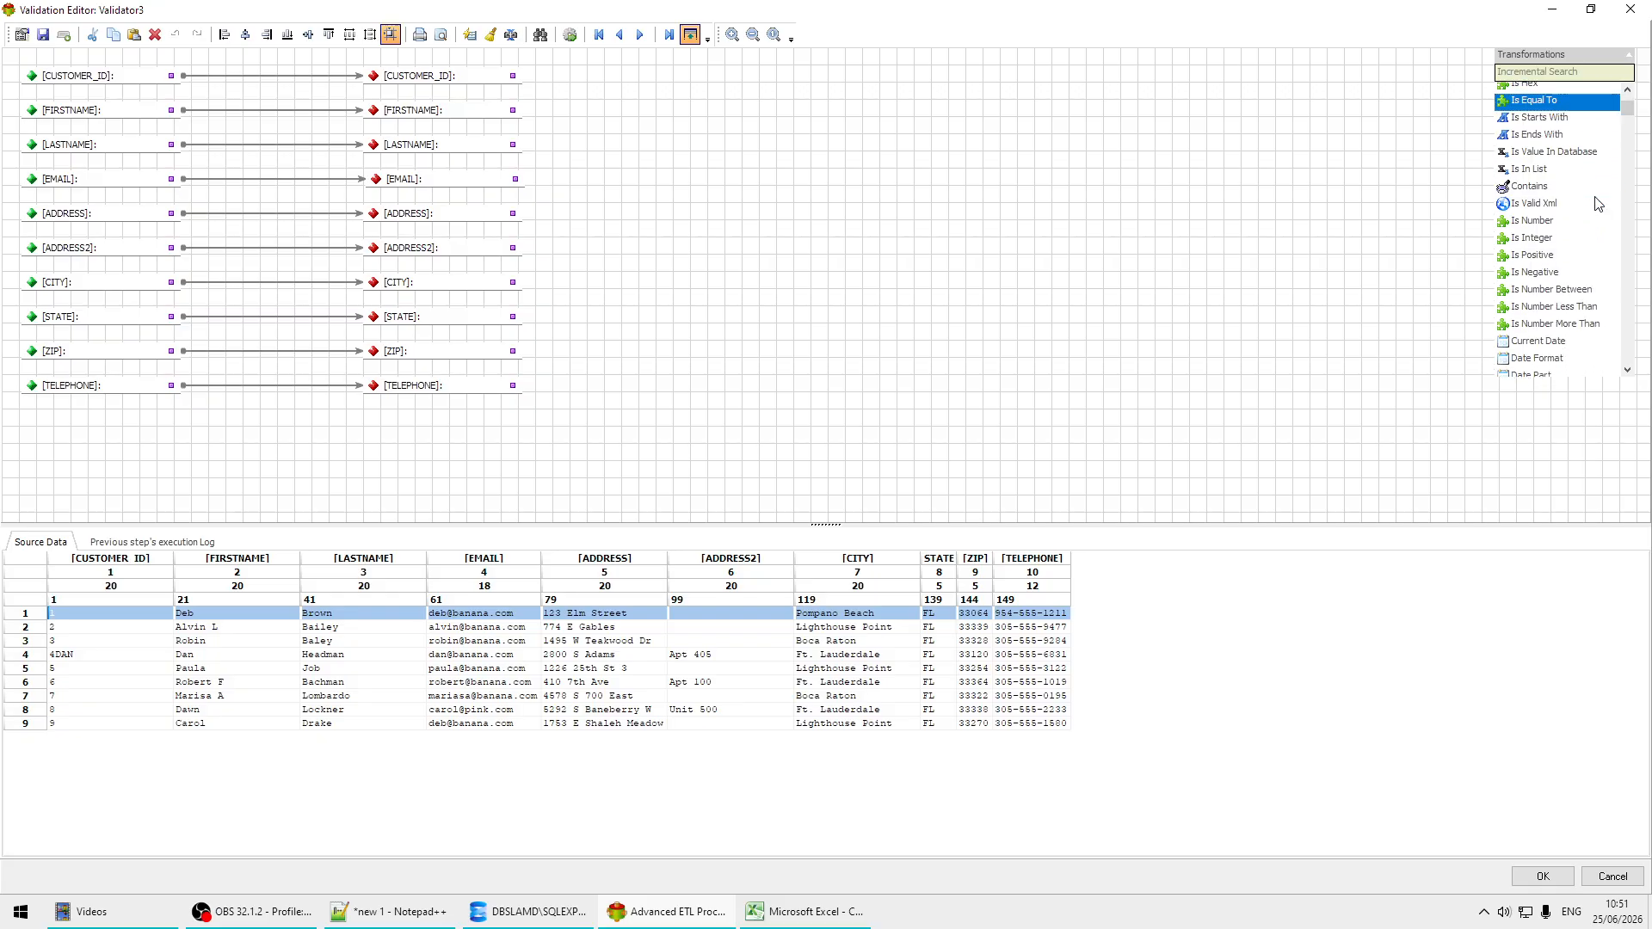
scroll(1596, 203, "down", 2)
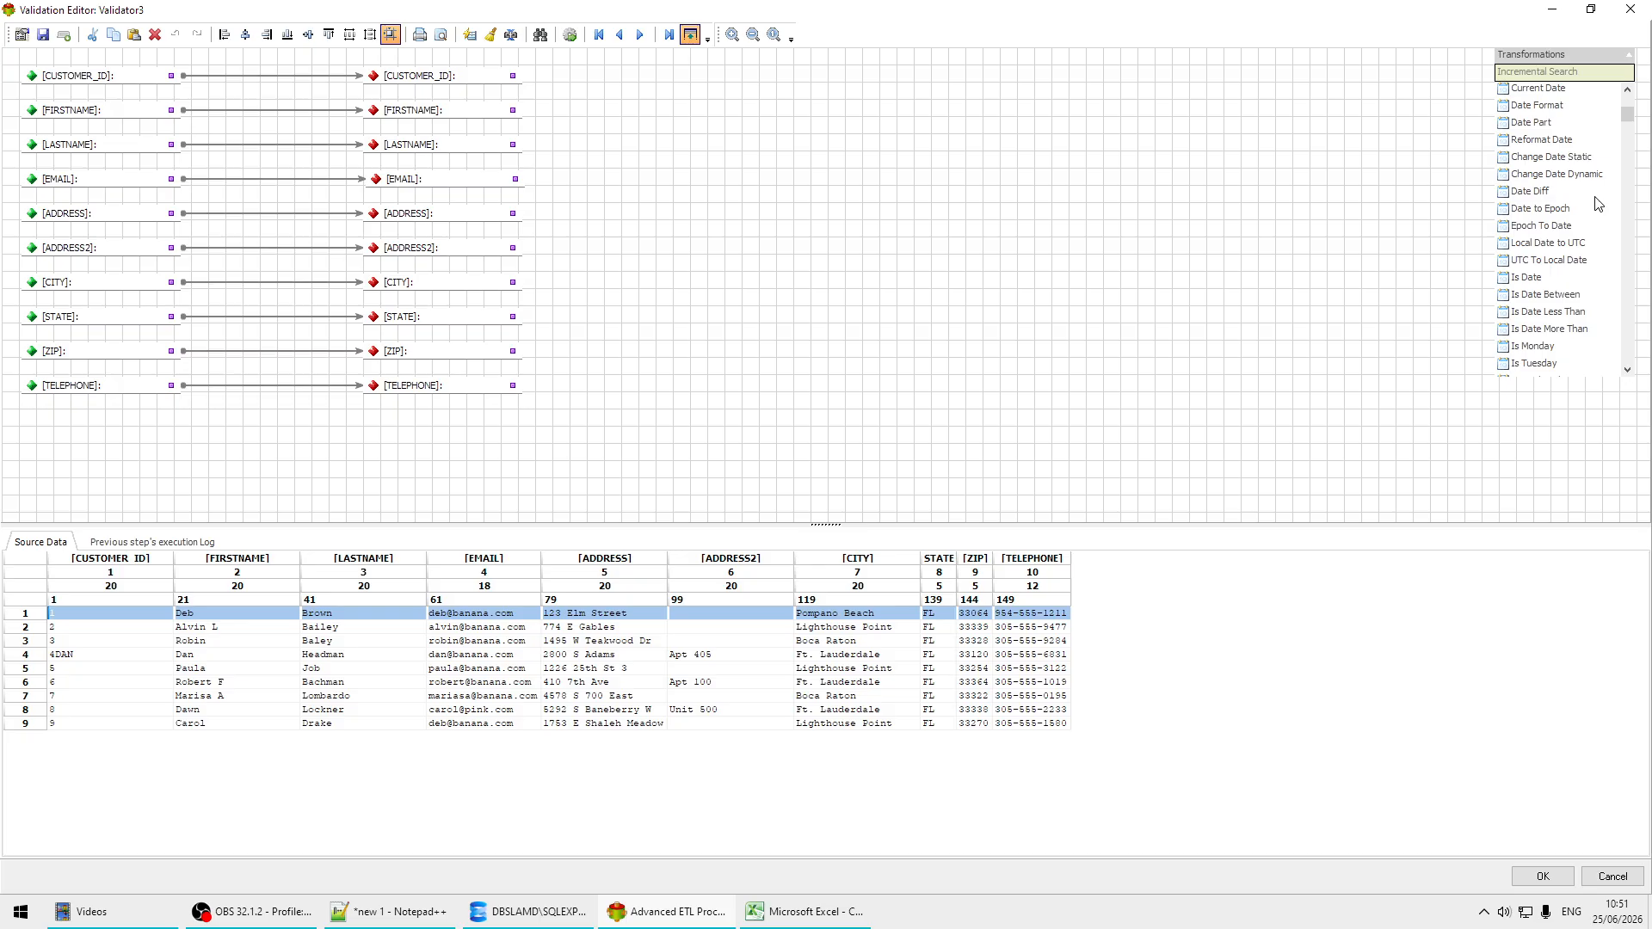
scroll(1596, 203, "up", 7)
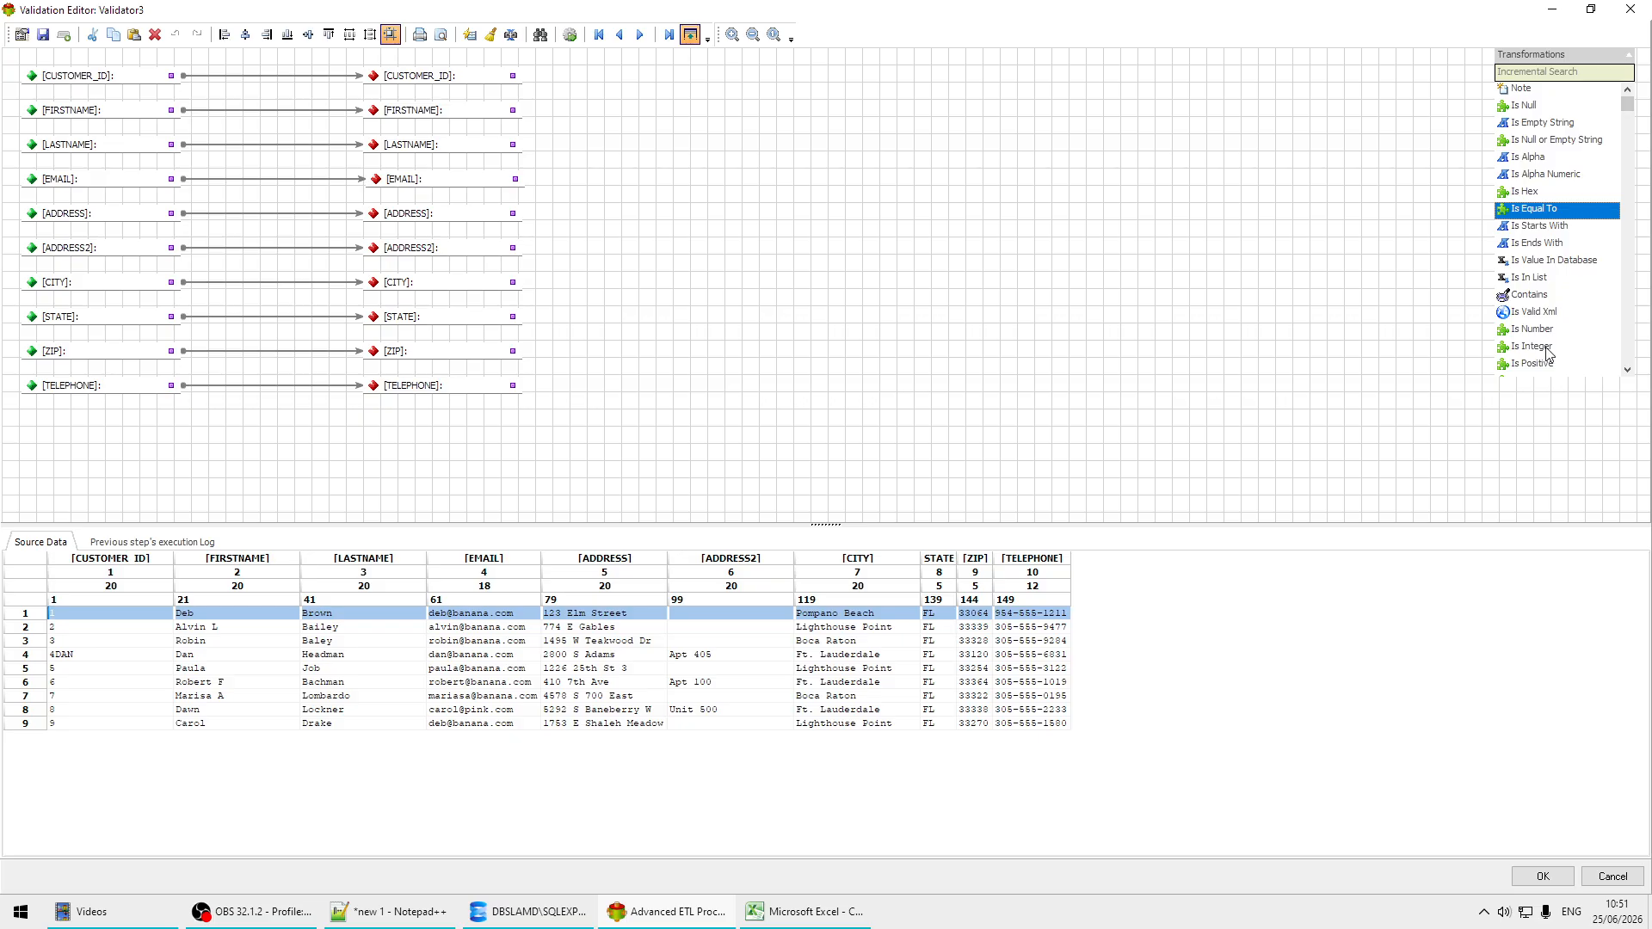
Step: Insert an Is Integer check between the CUSTOMER_ID source and target, discarding records on failure and writing a message to the log file
left_click_drag(1549, 351, 203, 74)
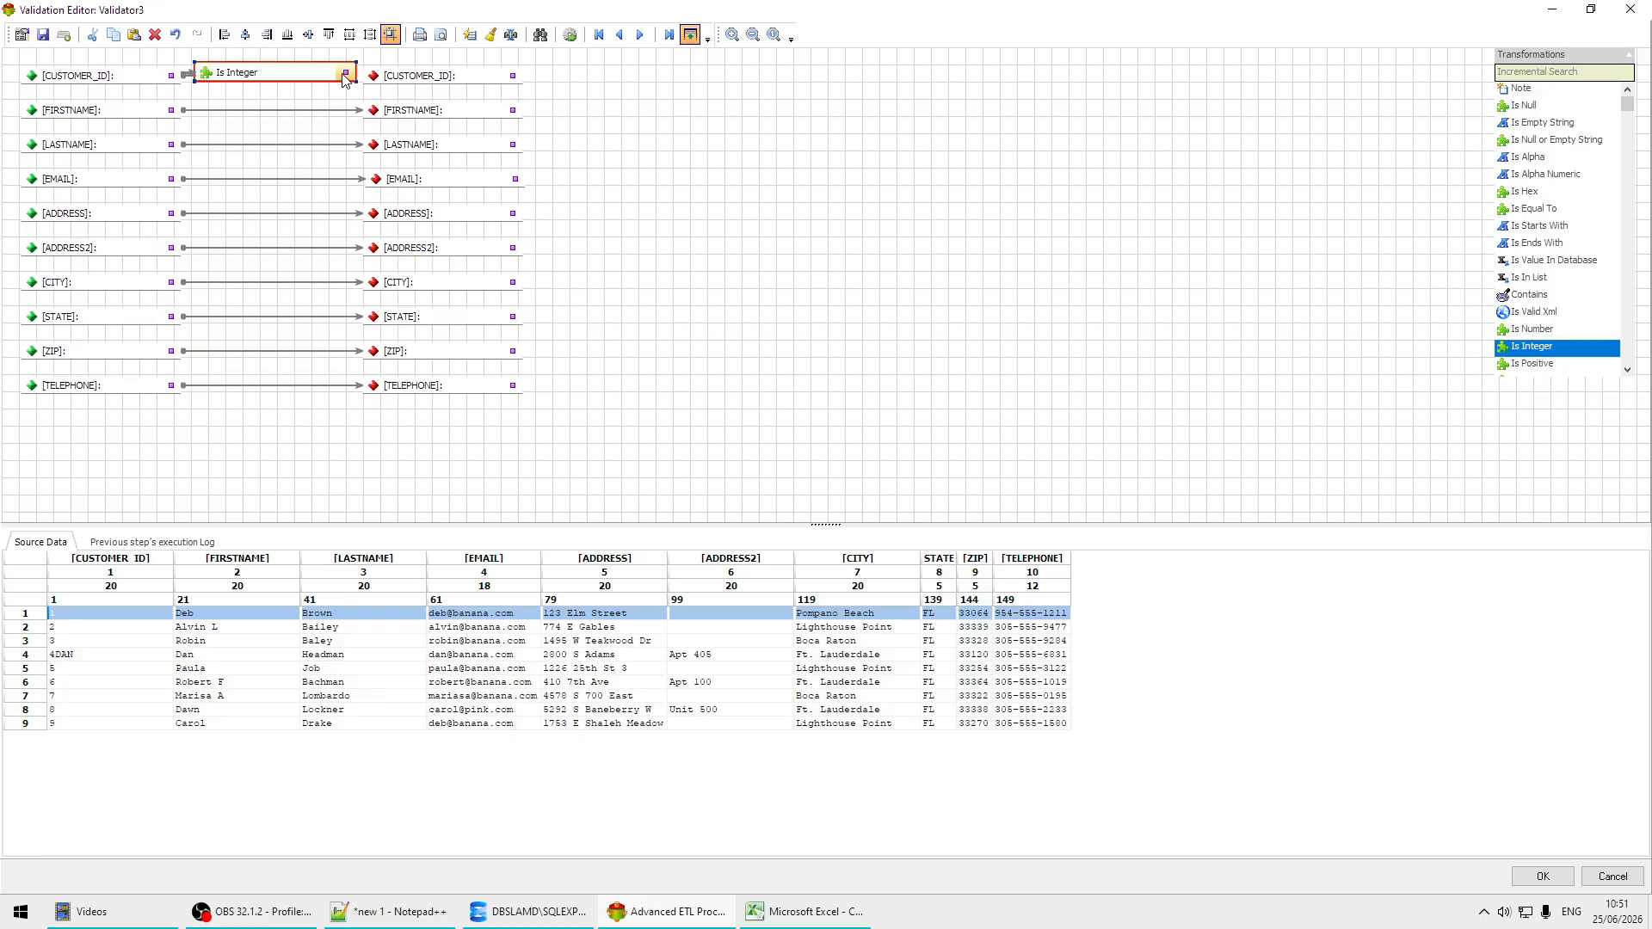
left_click_drag(345, 75, 373, 76)
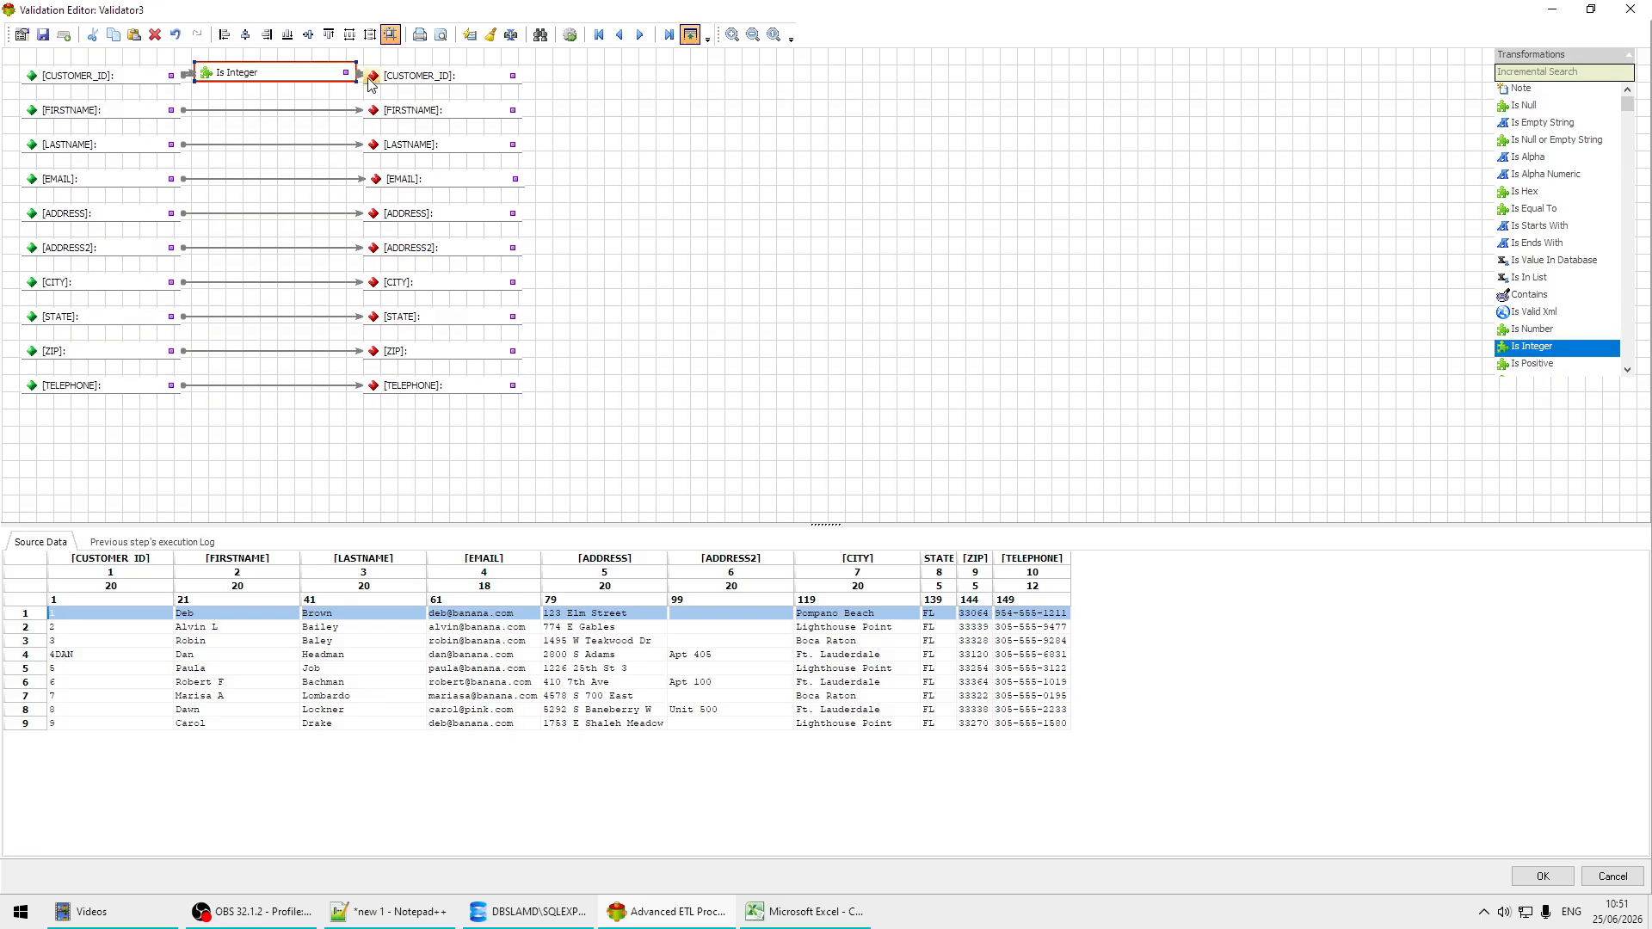
double_click(299, 76)
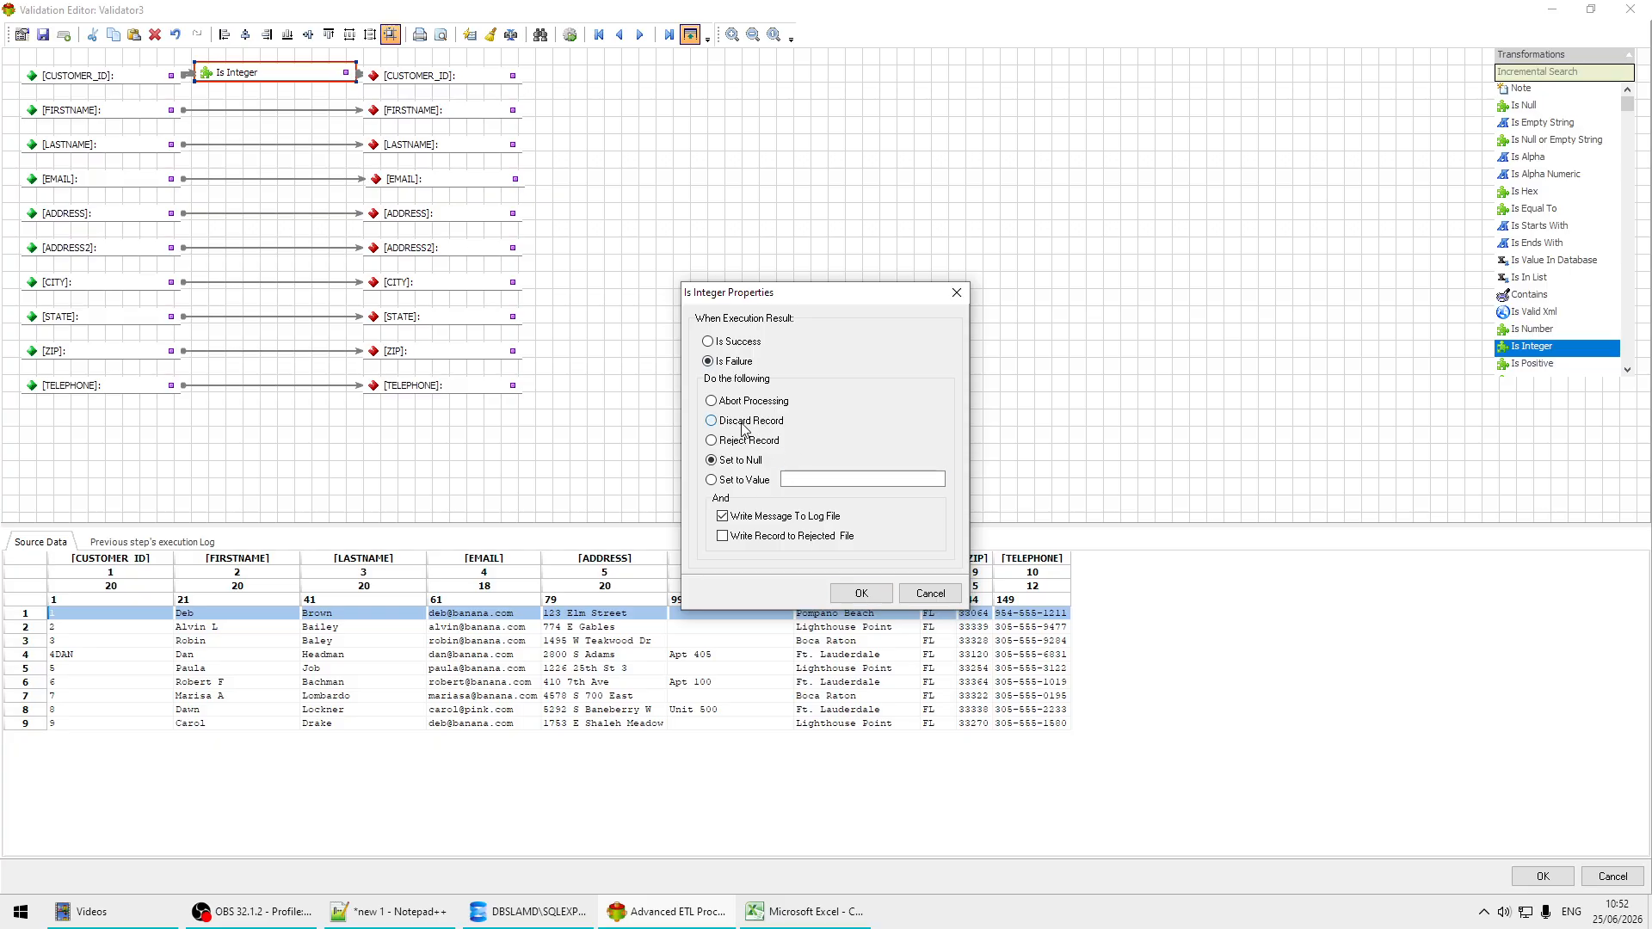
left_click(770, 520)
left_click(869, 594)
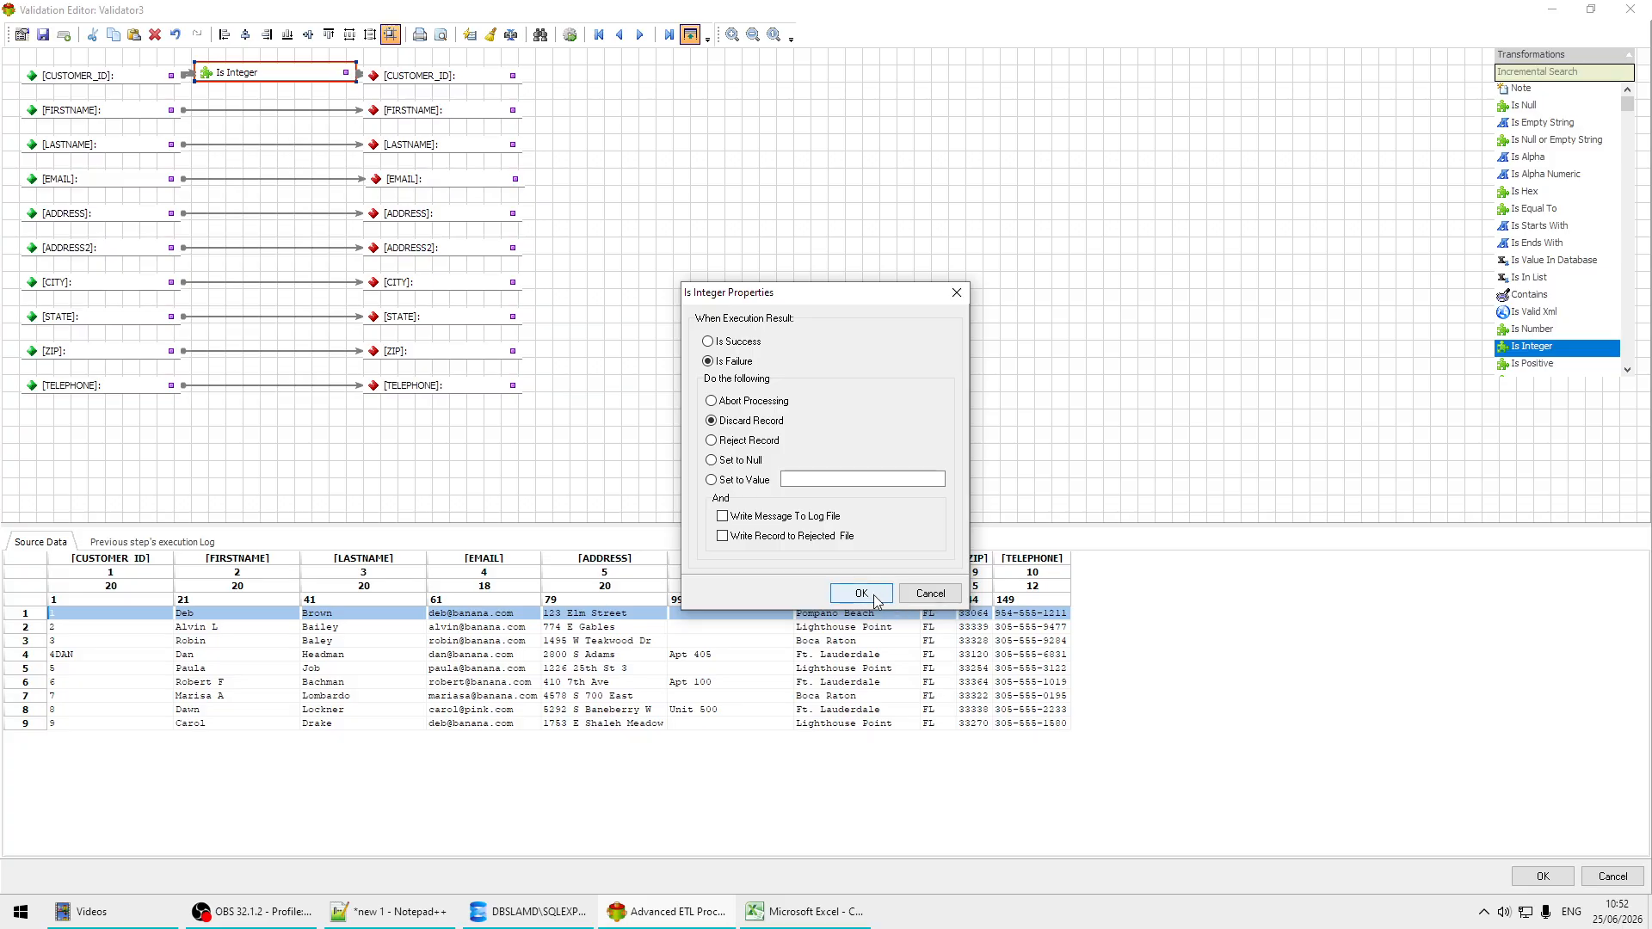
Step: Process the sample data to test the check on the record with the non-numeric customer ID, and accept the validator changes
left_click(572, 39)
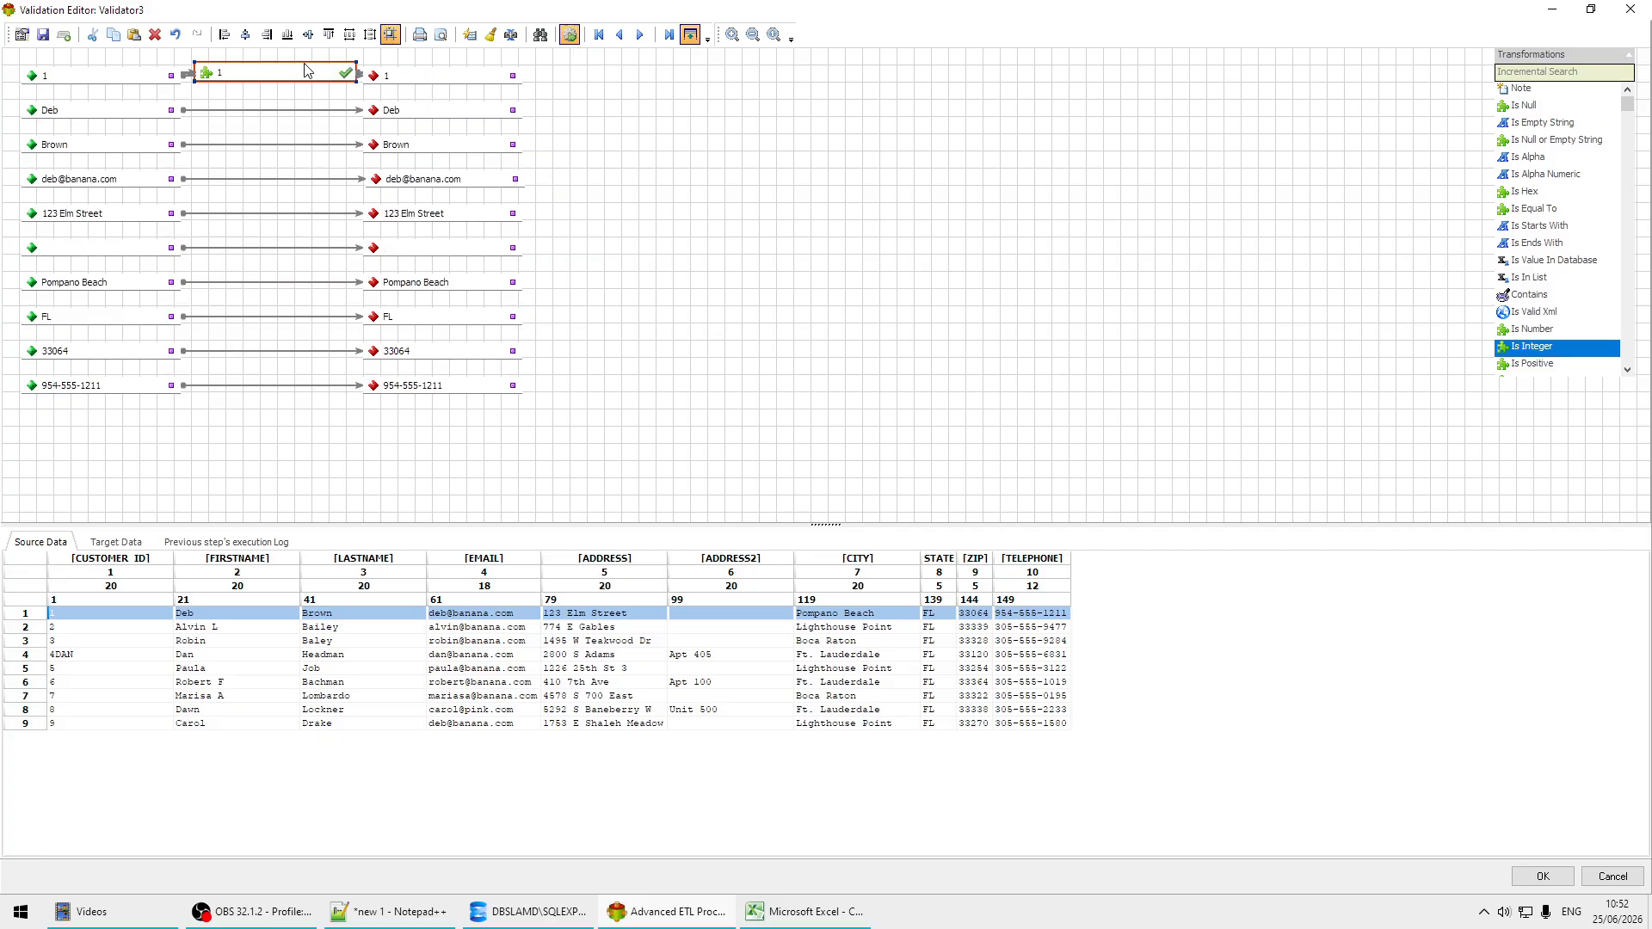
left_click(93, 656)
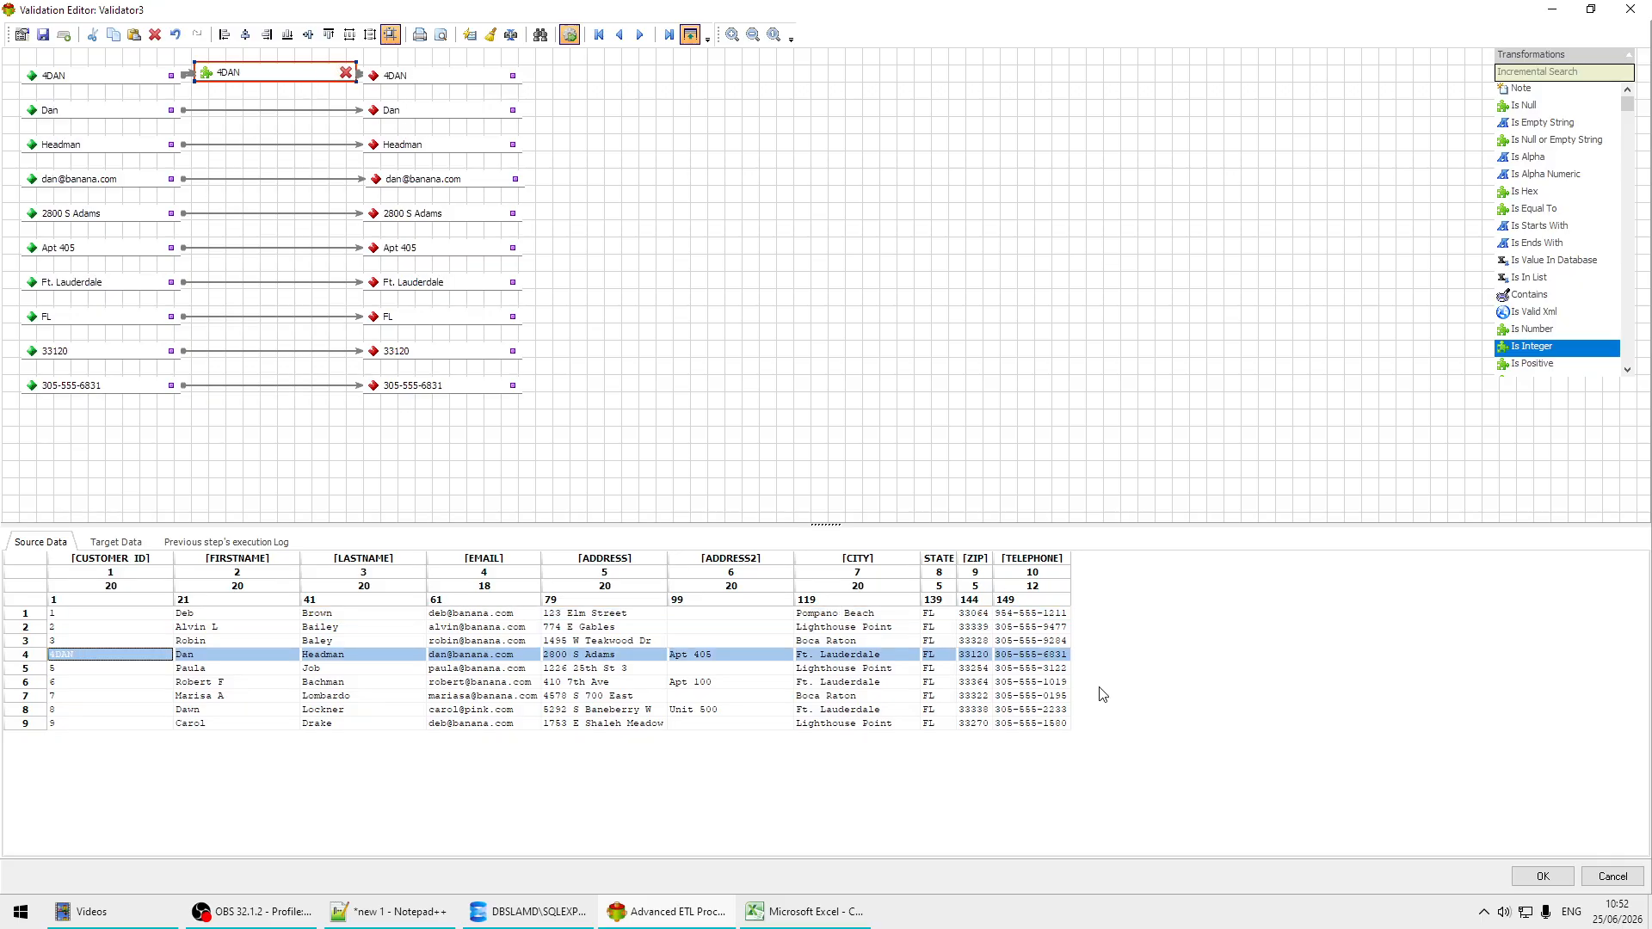
left_click(1542, 877)
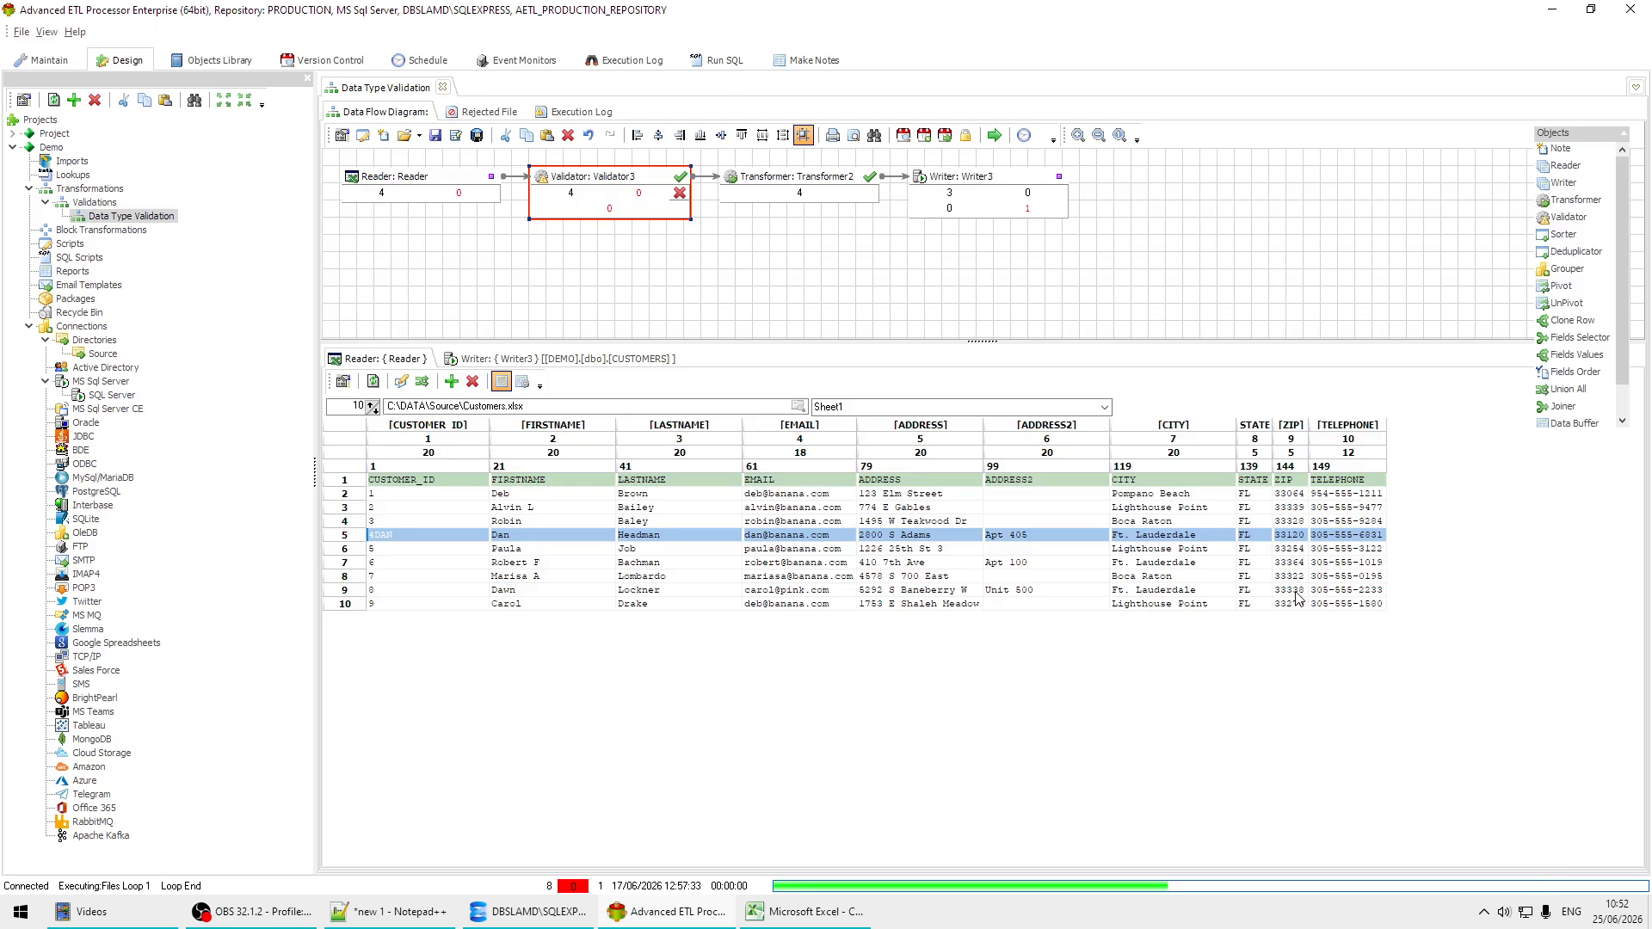
Step: Run the transformation with the Is Integer validation in place and close its execution log
left_click(994, 136)
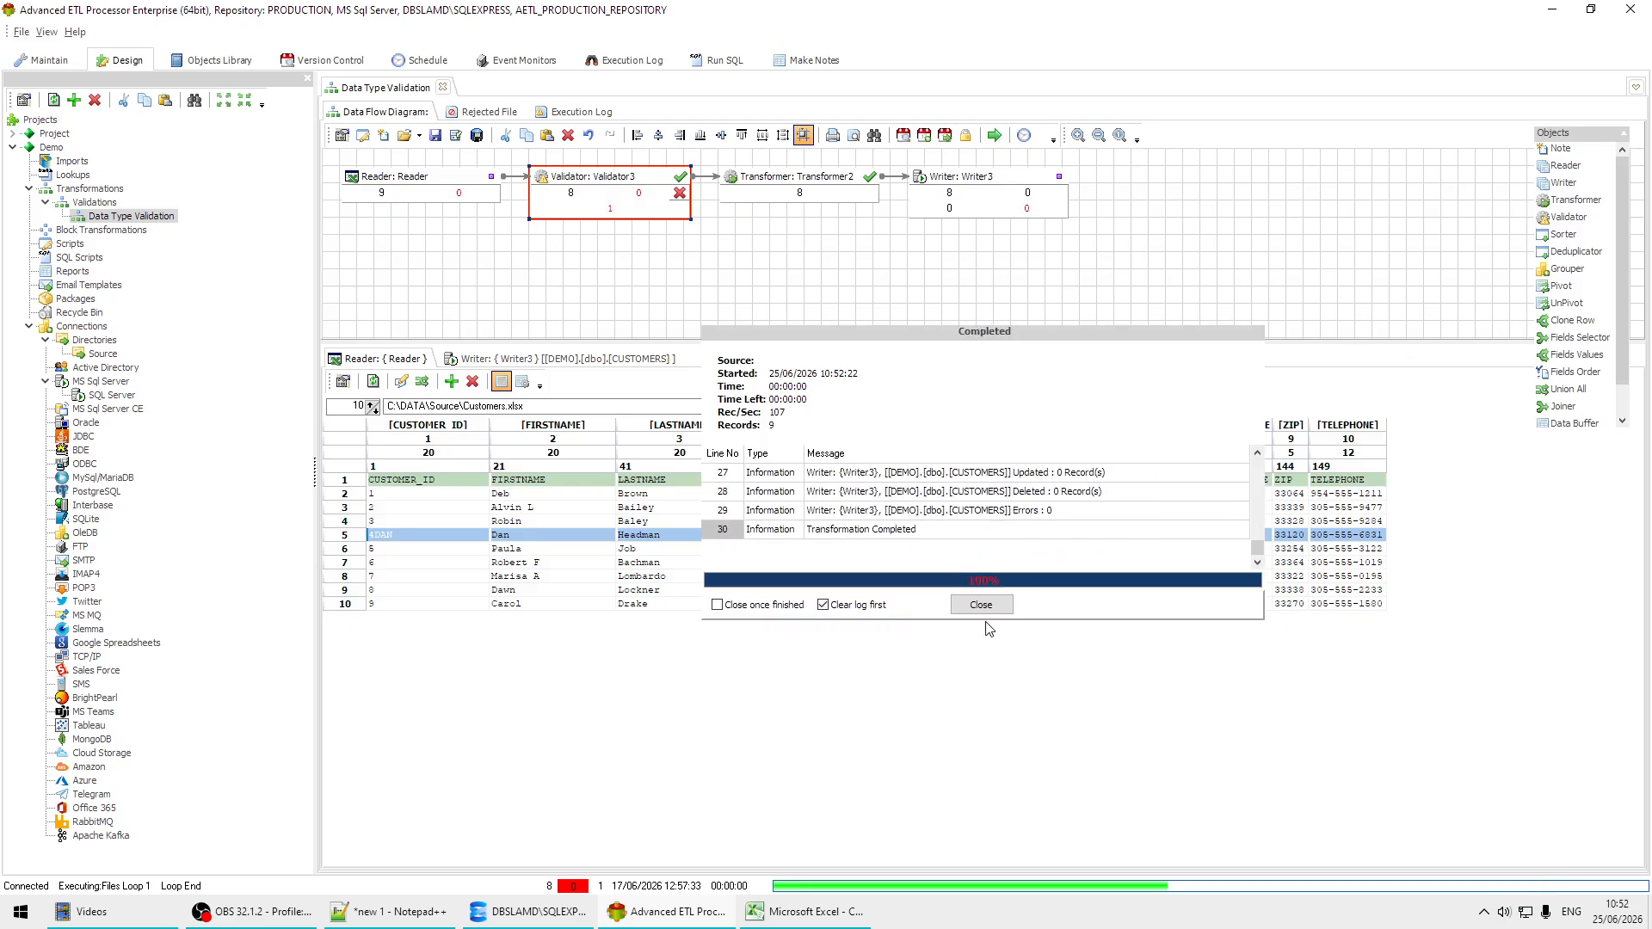
left_click(981, 605)
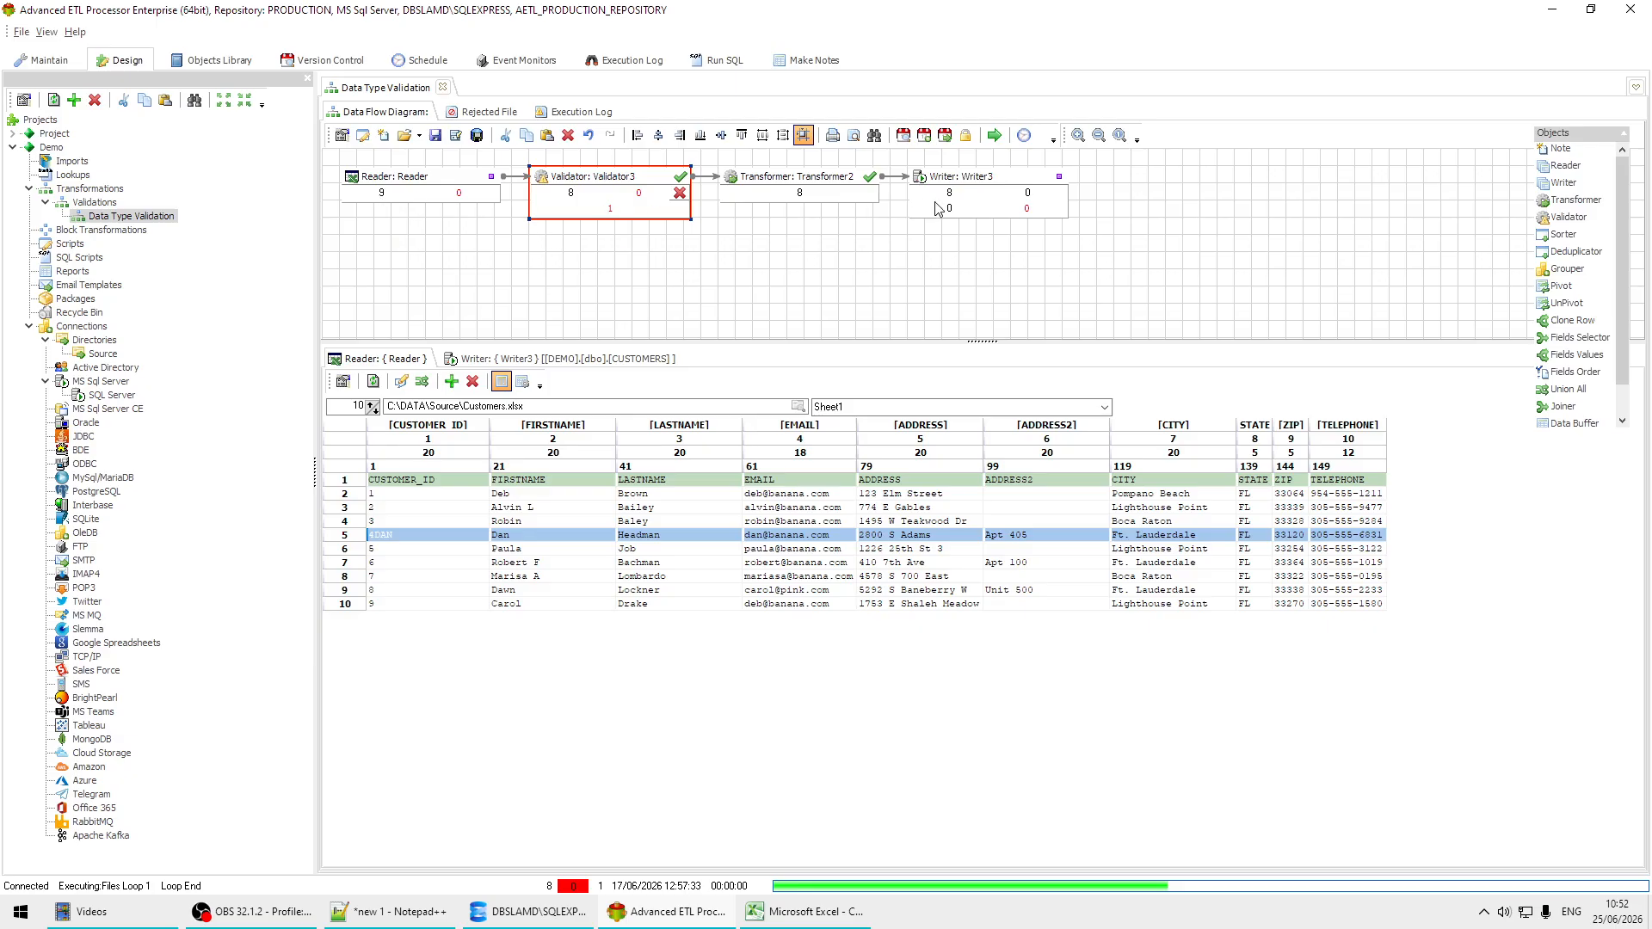
Step: Reload the writer's CUSTOMERS table data and check which customer IDs were loaded
left_click(641, 360)
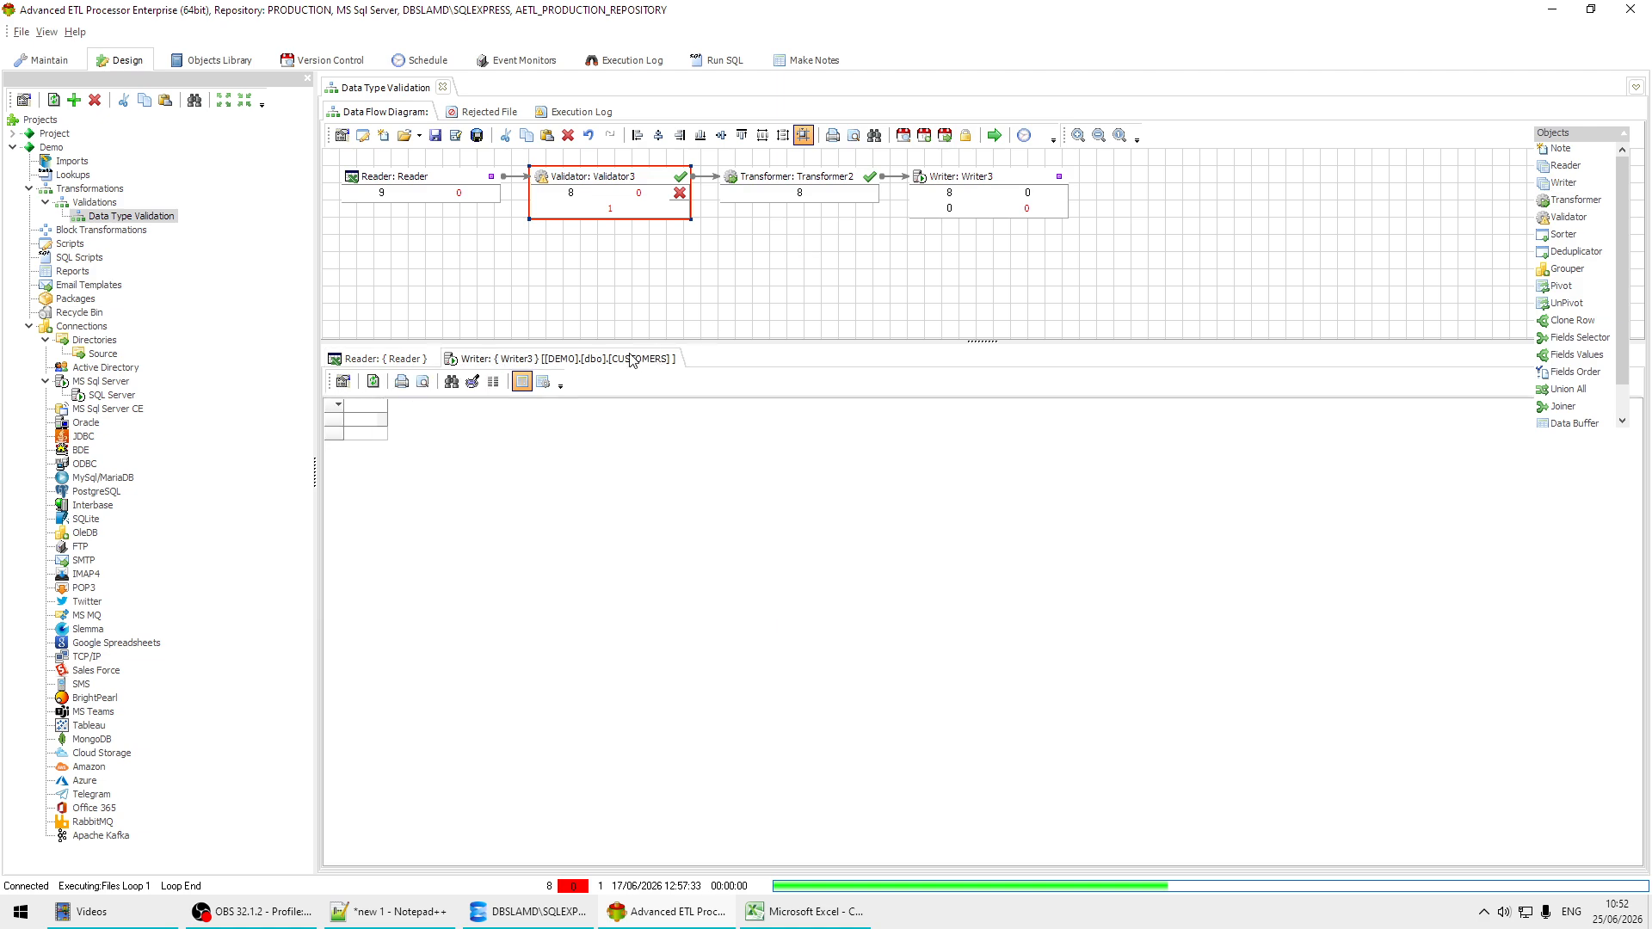
left_click(373, 383)
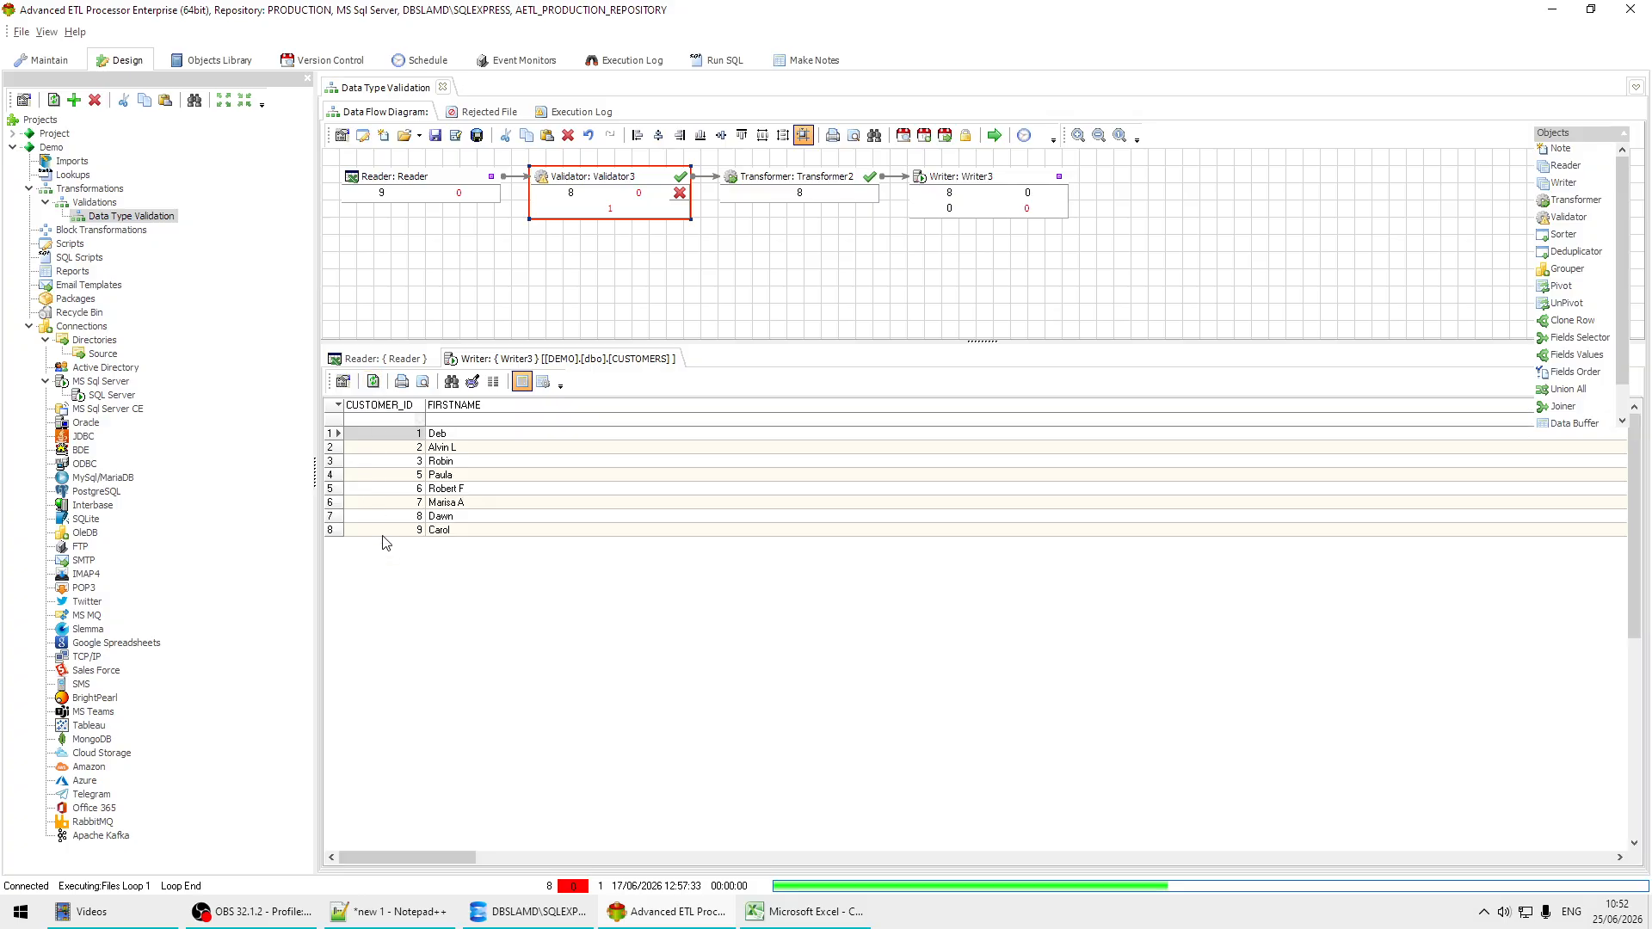
left_click(410, 448)
left_click(412, 462)
left_click(412, 476)
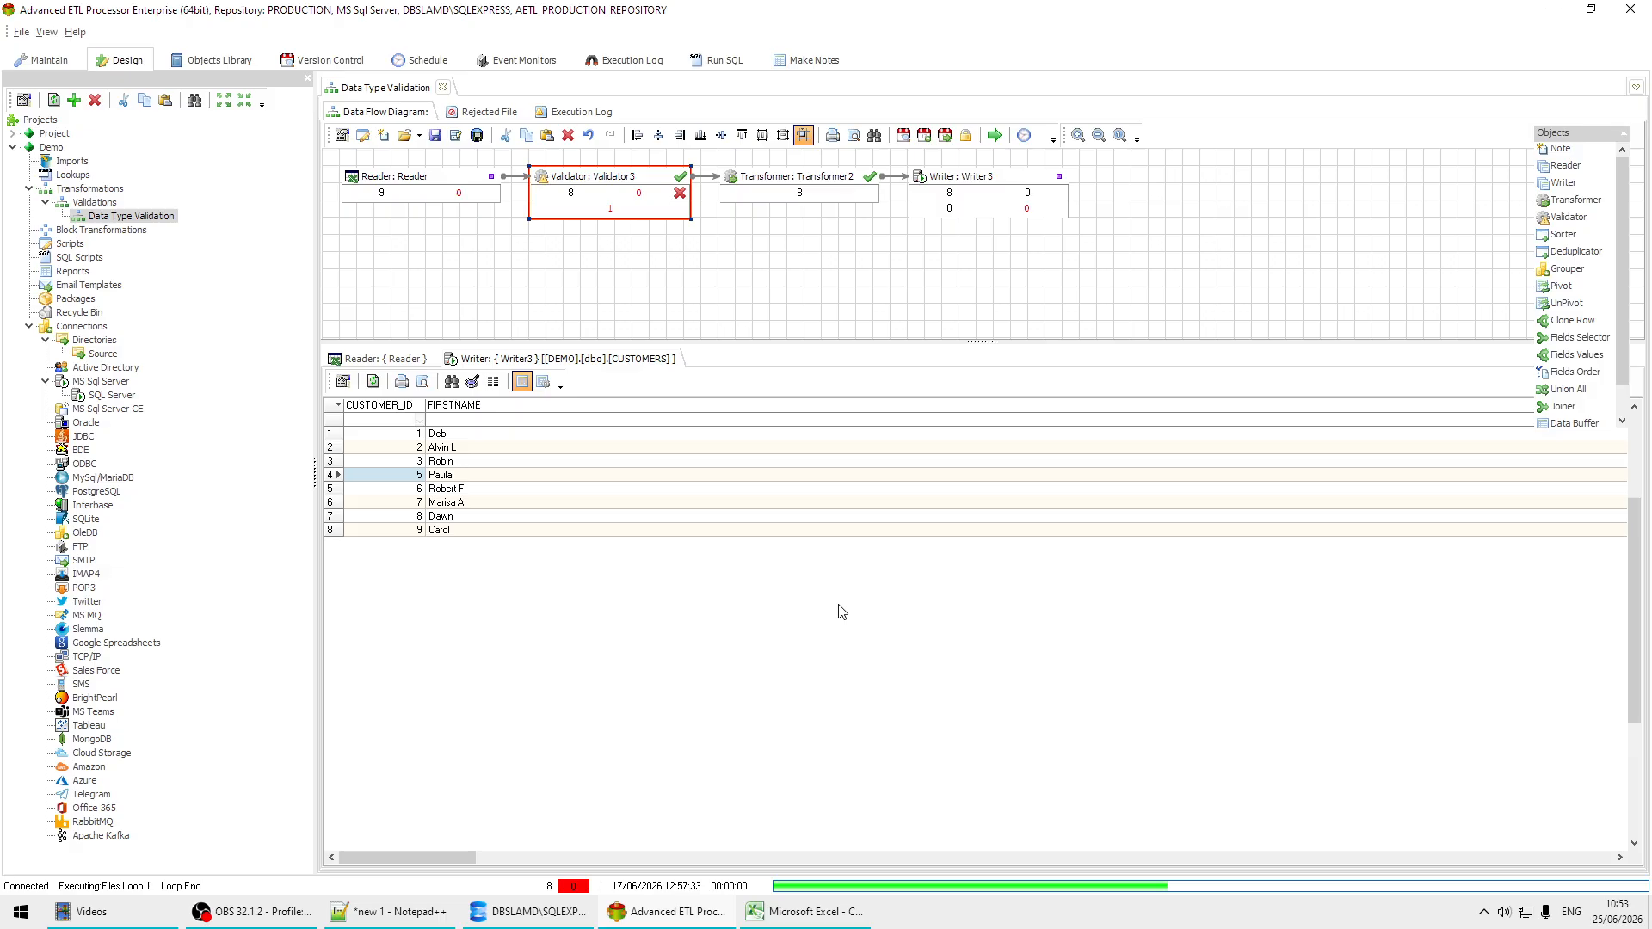
left_click(1376, 922)
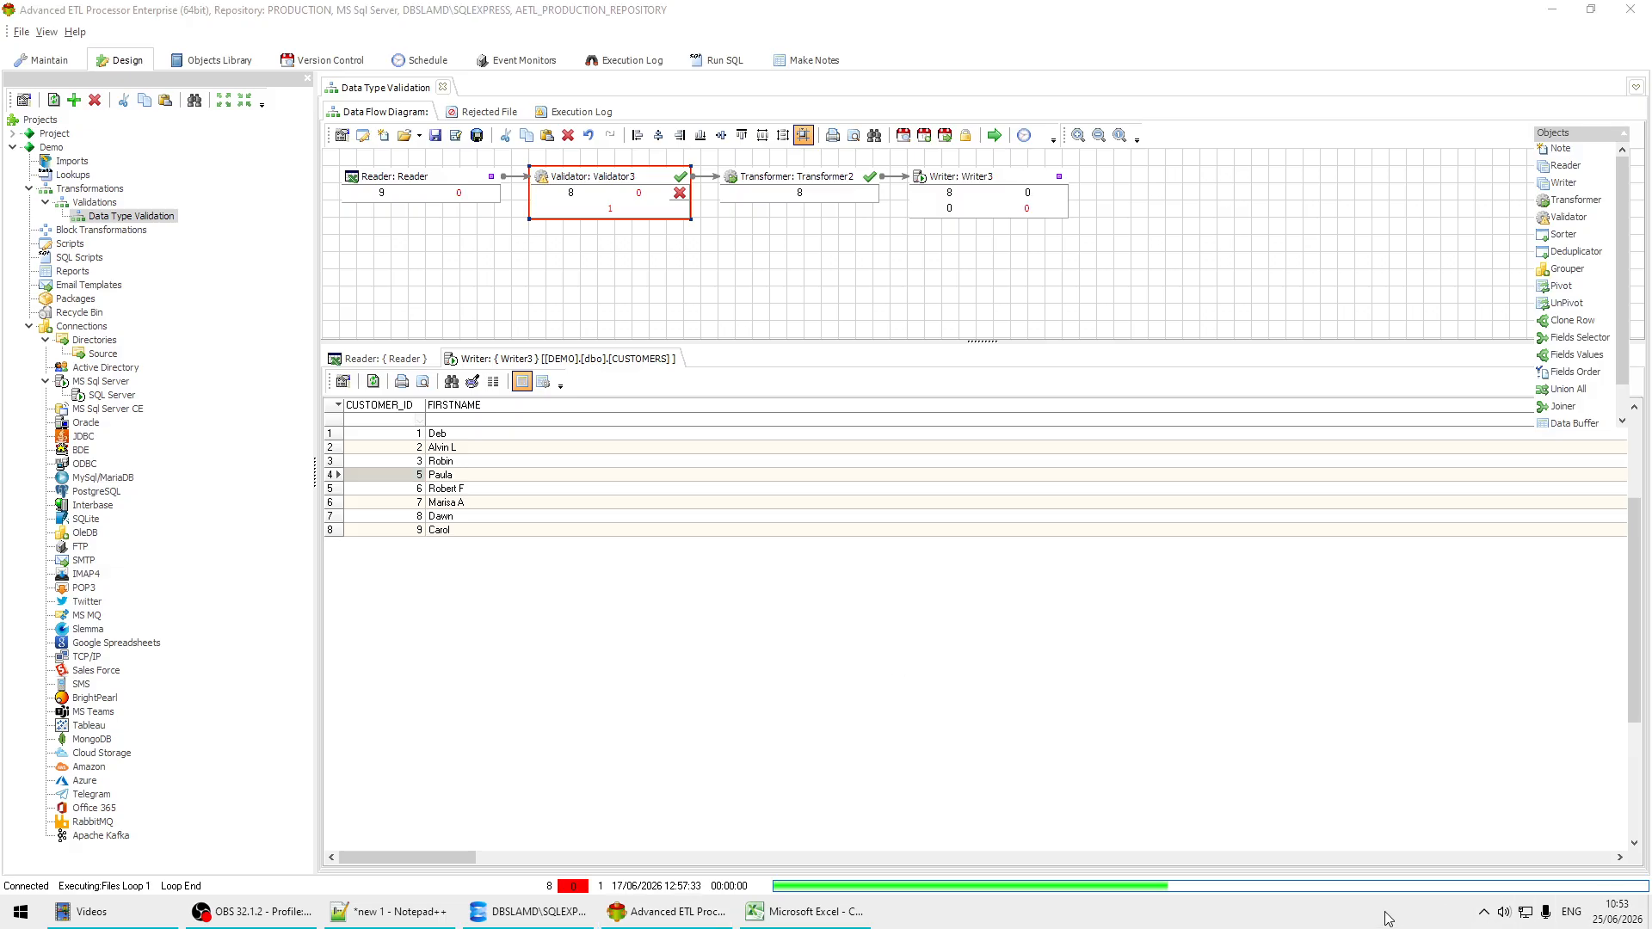